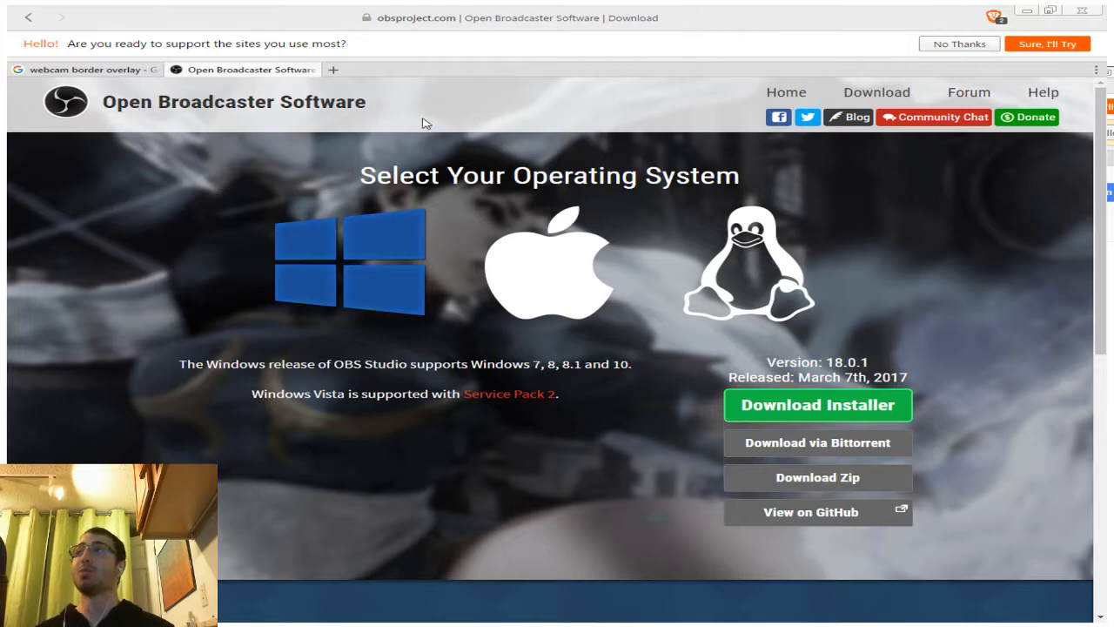
mouse_move(462, 29)
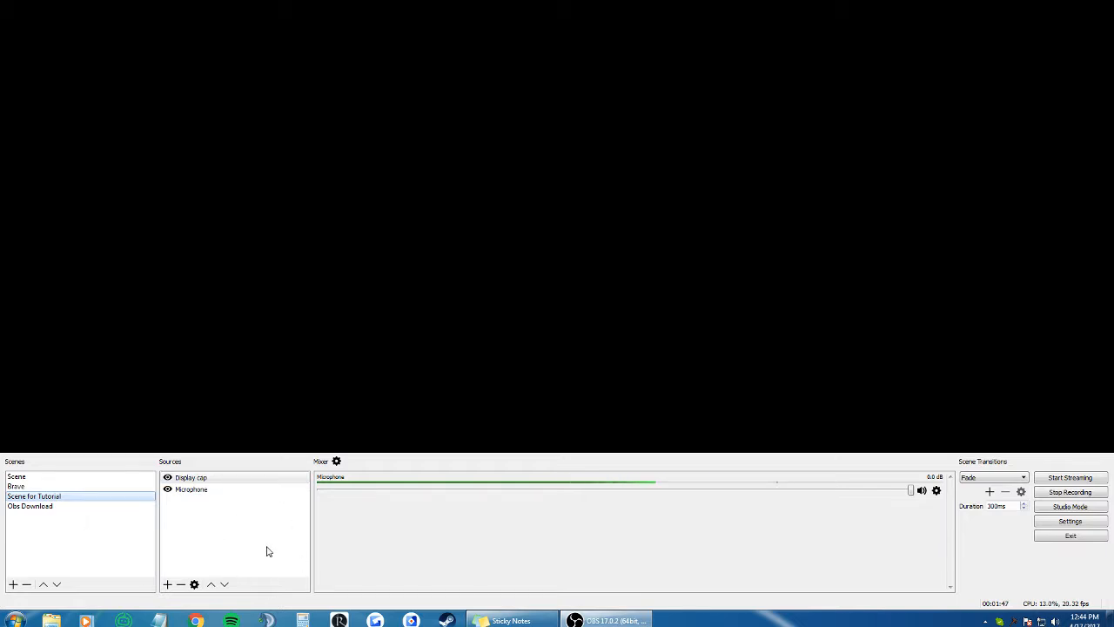
right_click(71, 541)
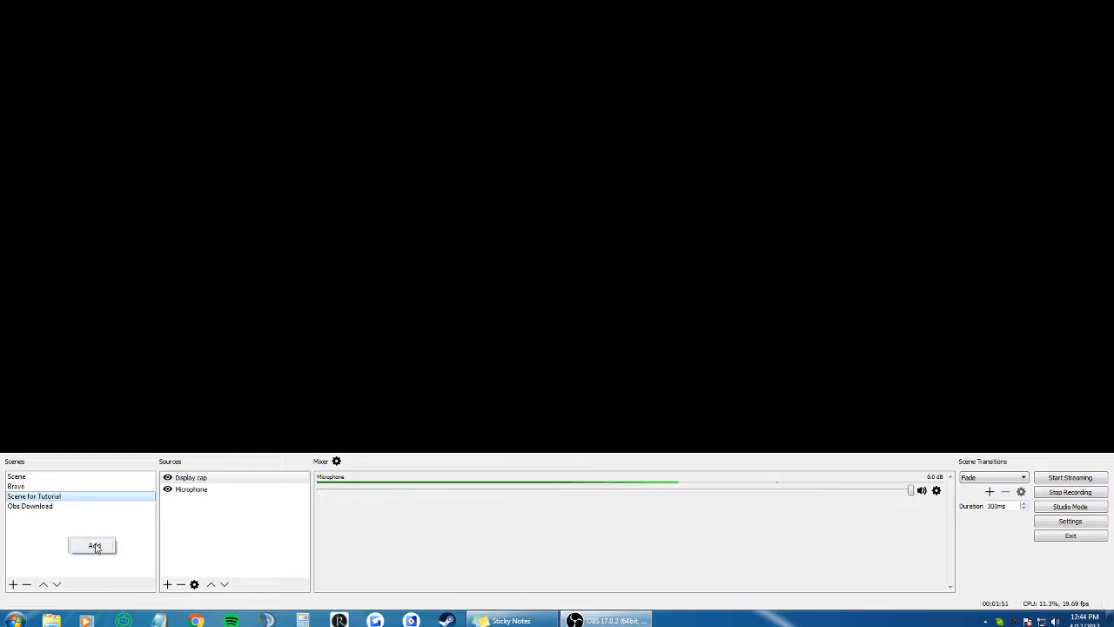
click(94, 547)
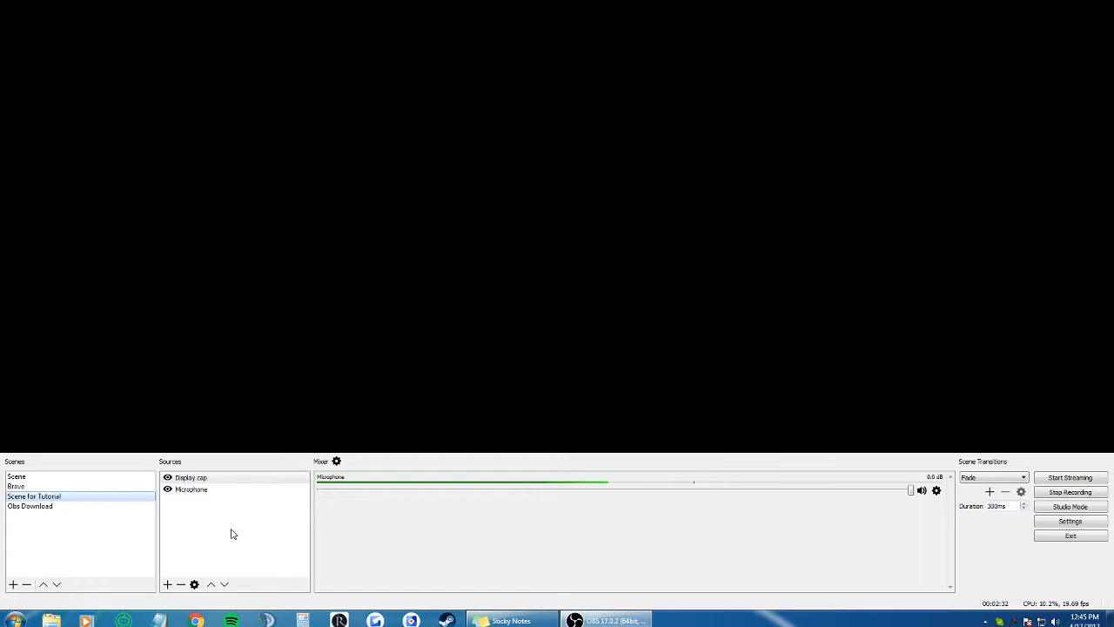
Step: Open the Microphone source's properties, choose a microphone device from the device list, and confirm
right_click(184, 517)
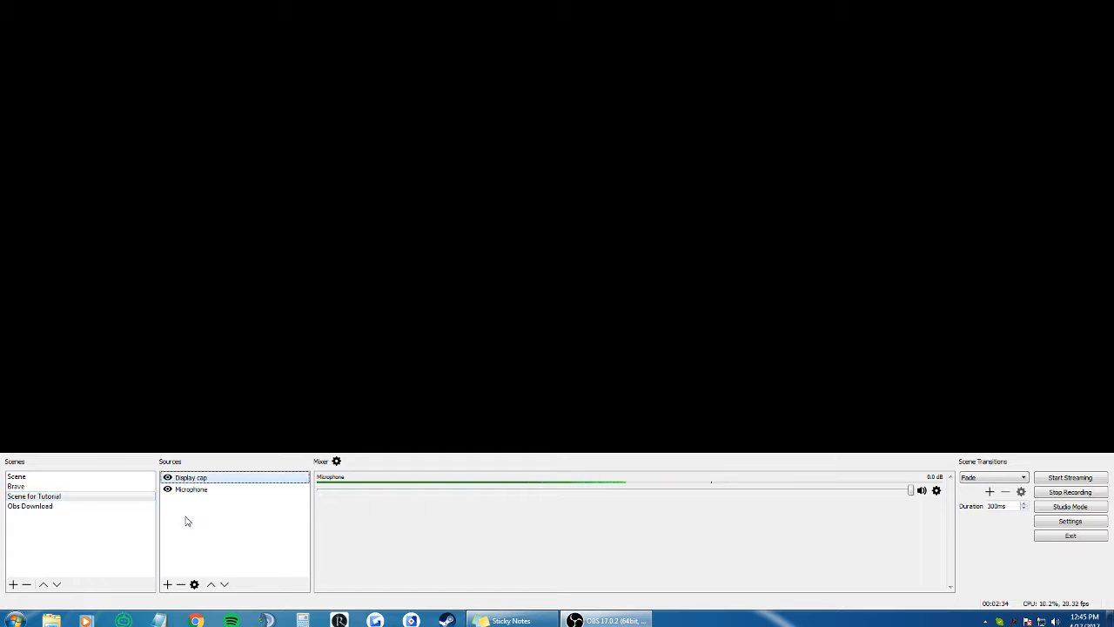
mouse_move(226, 527)
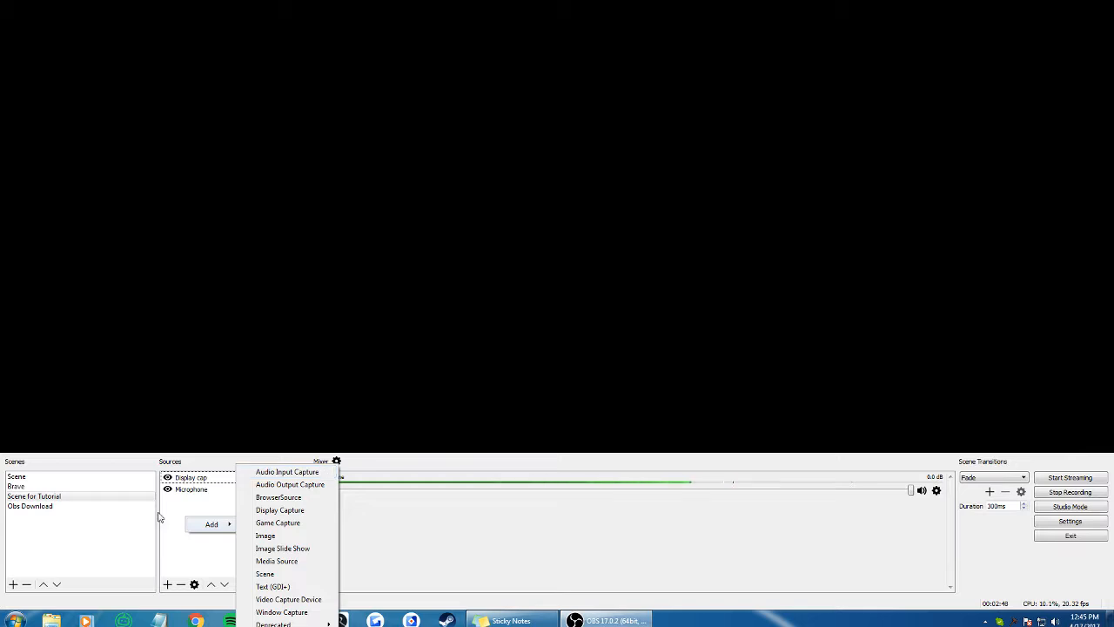
click(206, 492)
click(207, 490)
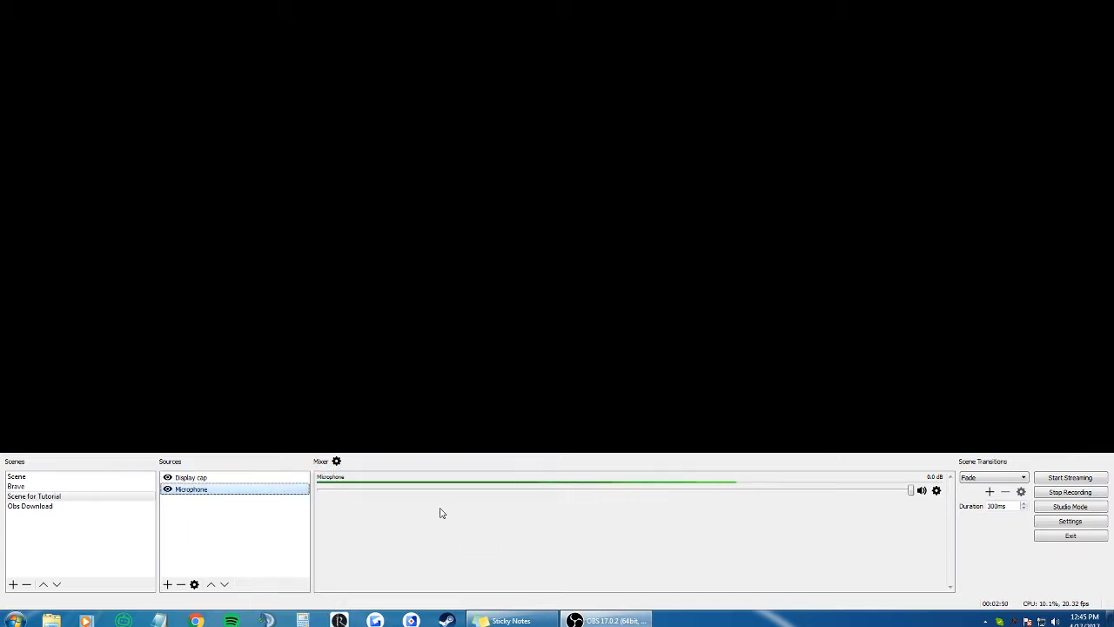
right_click(237, 492)
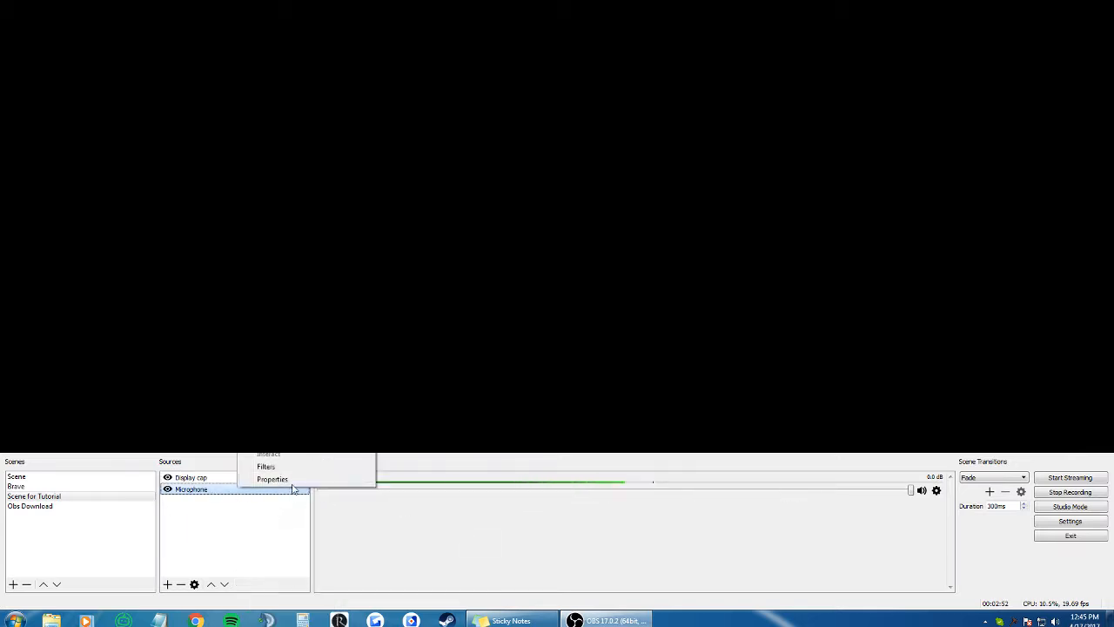
click(273, 479)
click(568, 433)
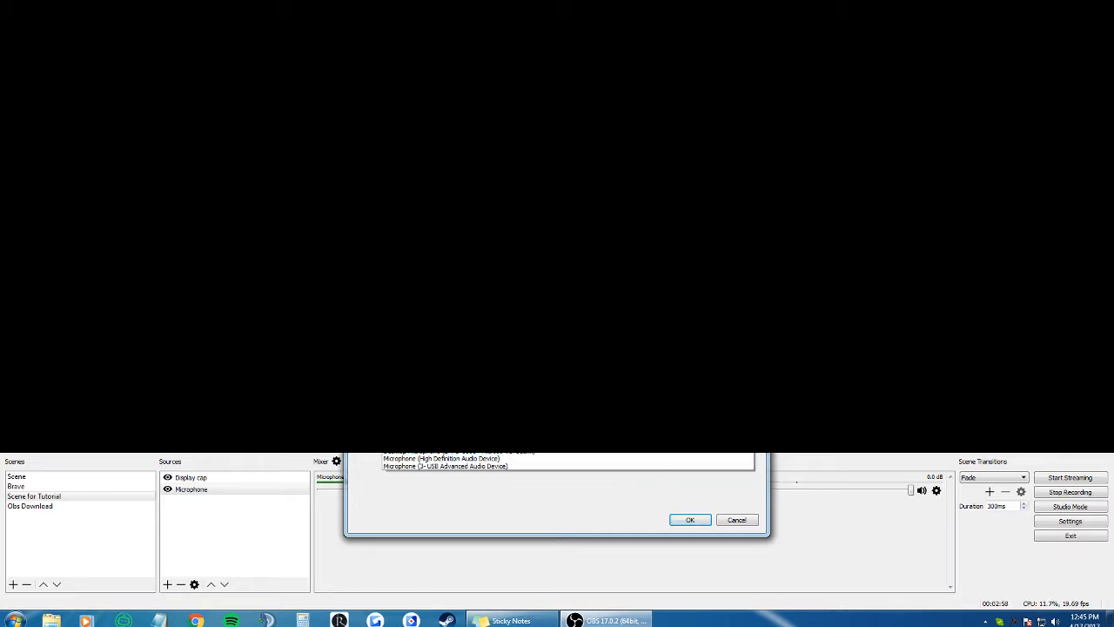
click(567, 440)
drag(557, 187, 399, 126)
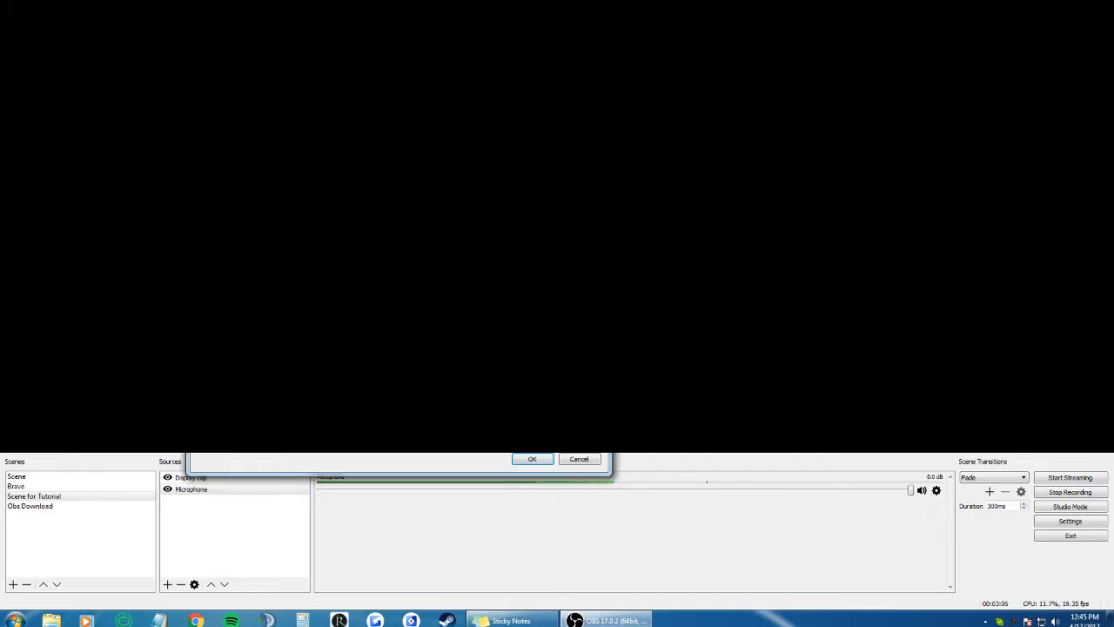
click(534, 459)
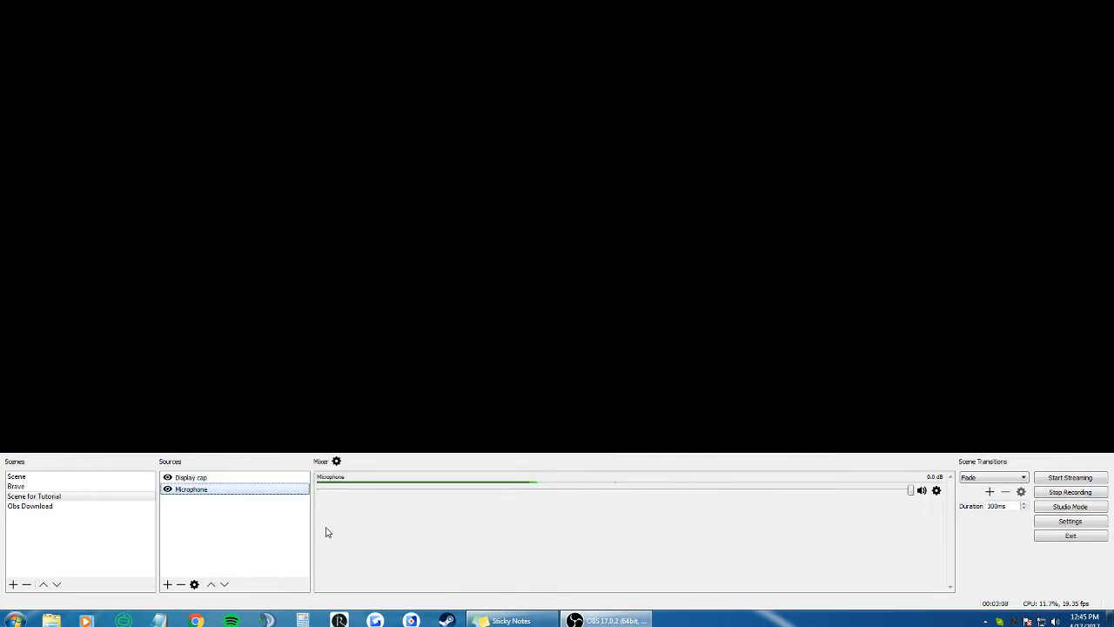
Step: Add an Audio Output Capture source using the Speakers (High Definition Audio Device) device
click(281, 478)
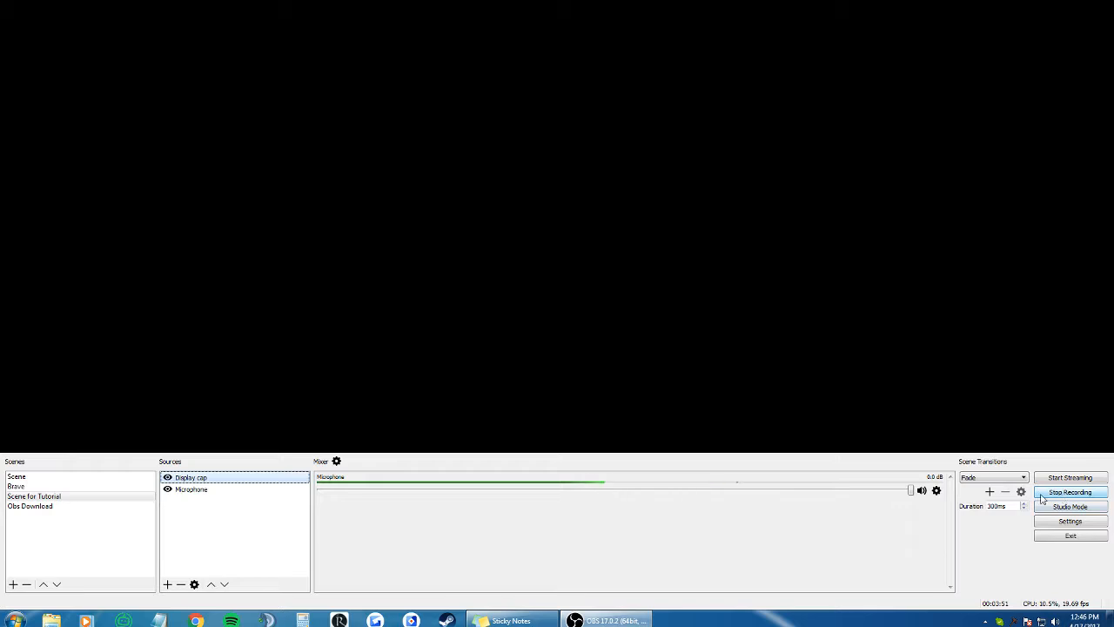
right_click(209, 519)
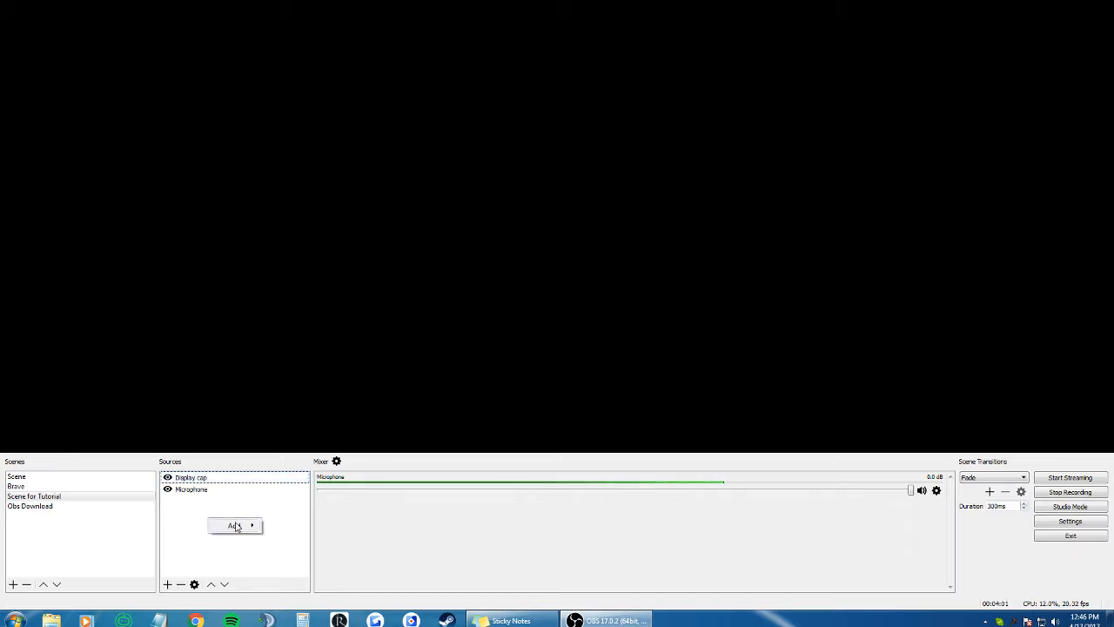
mouse_move(234, 525)
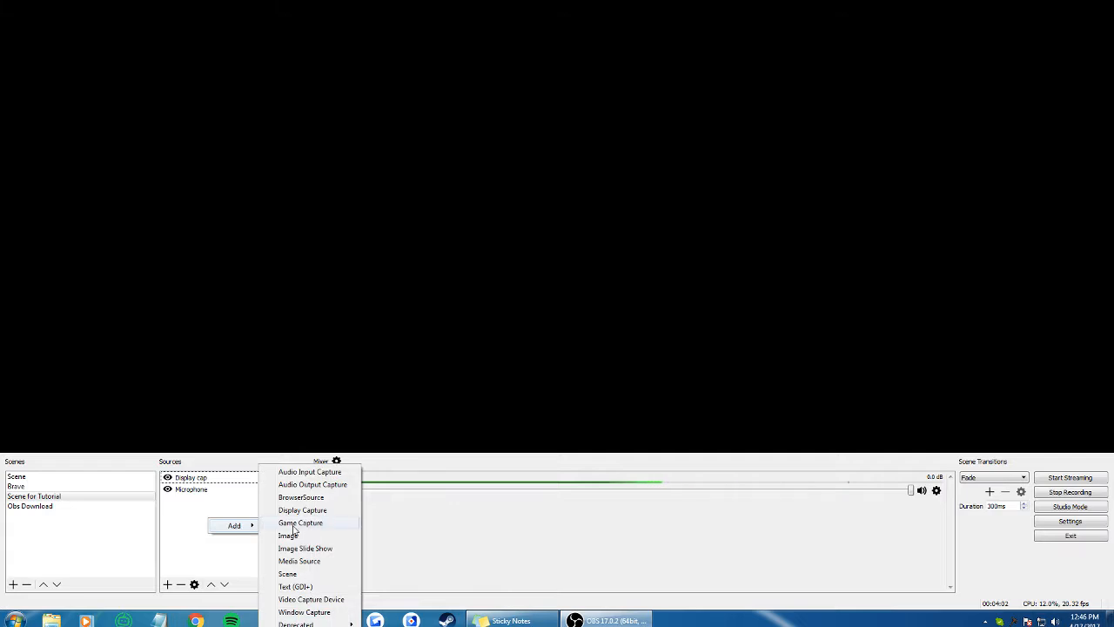
click(348, 485)
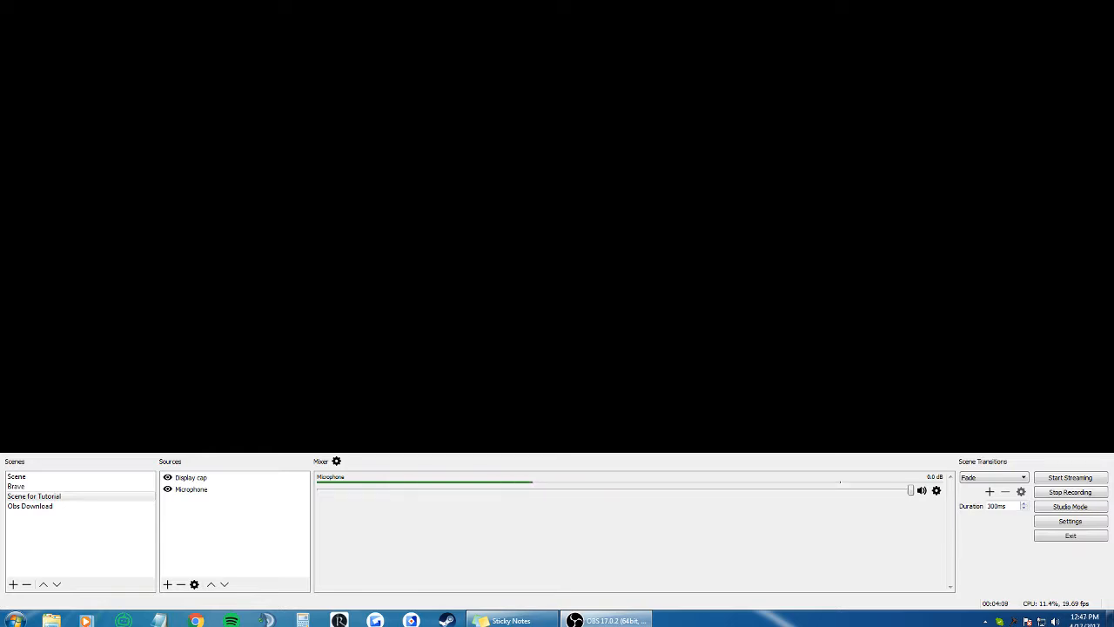
key(Return)
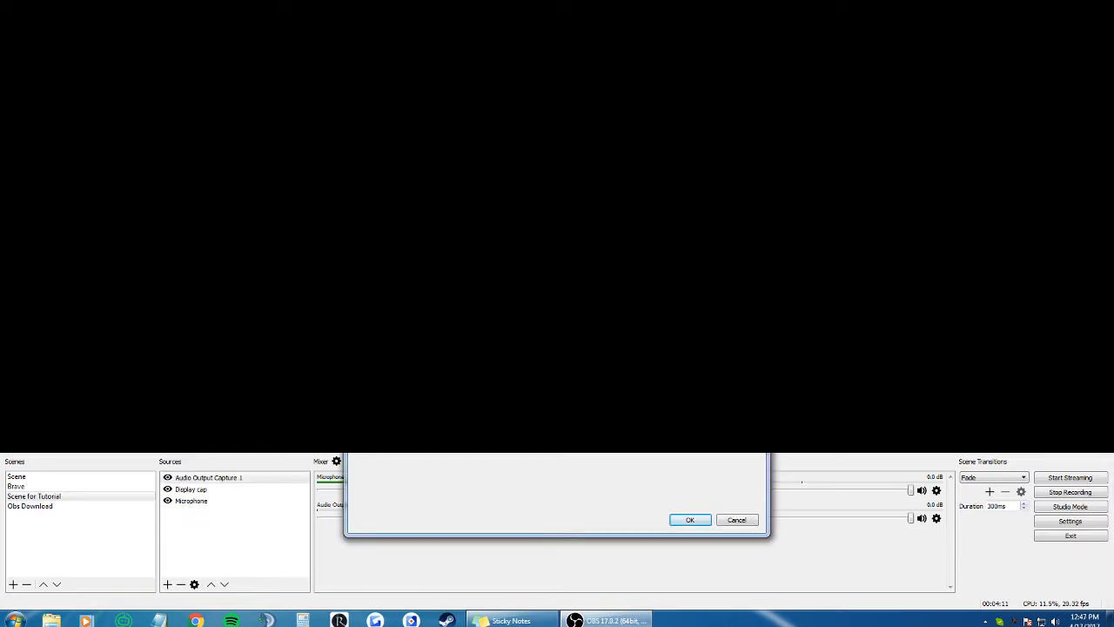
drag(460, 415, 696, 454)
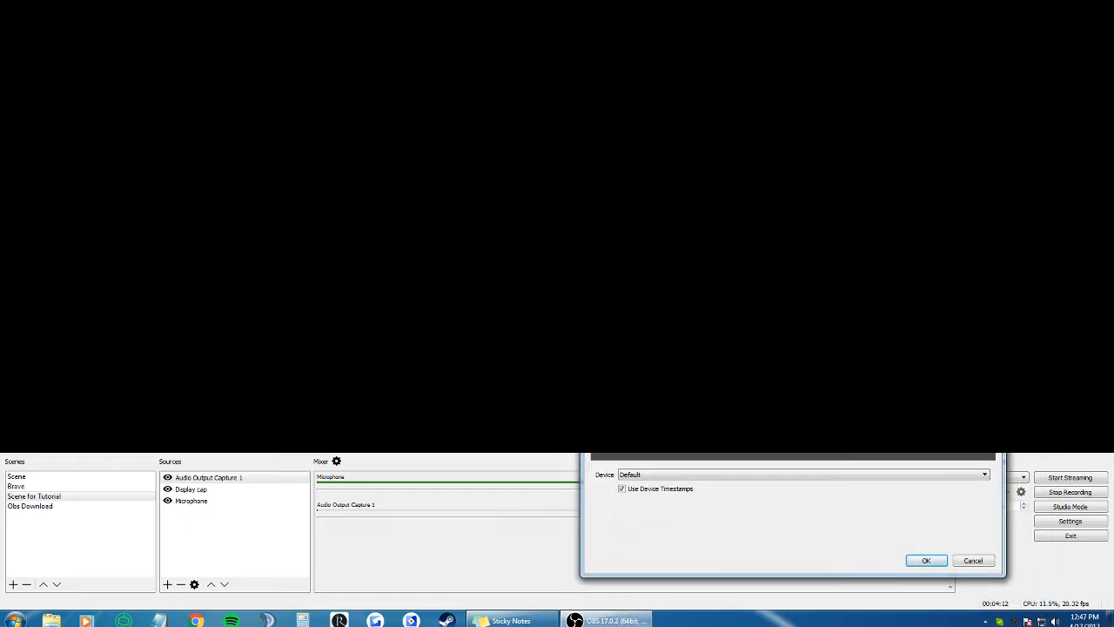
click(679, 476)
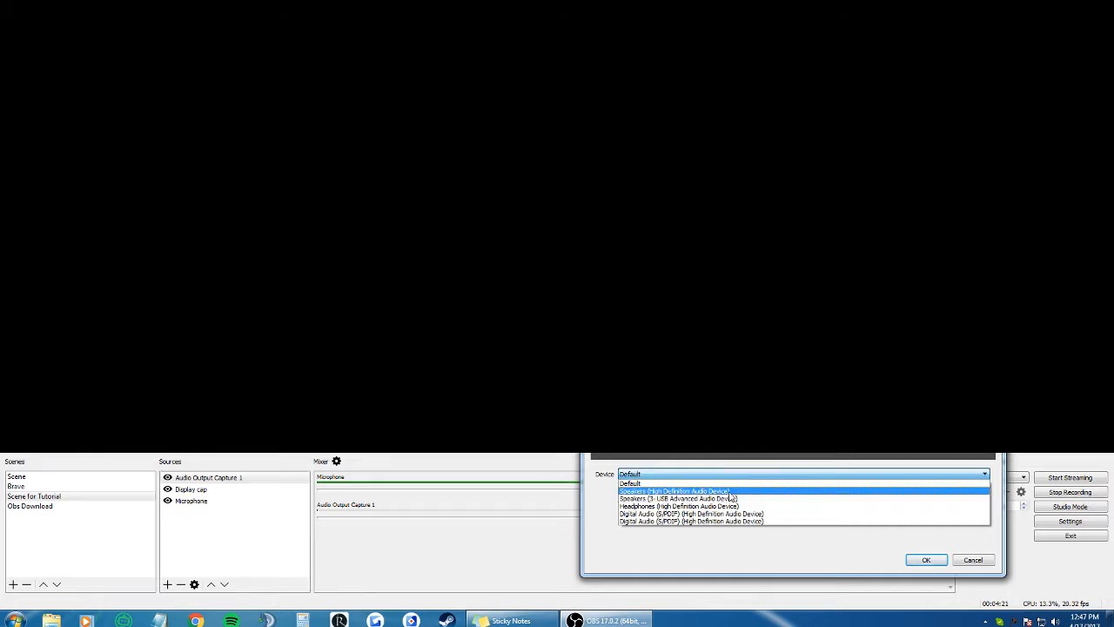
click(729, 492)
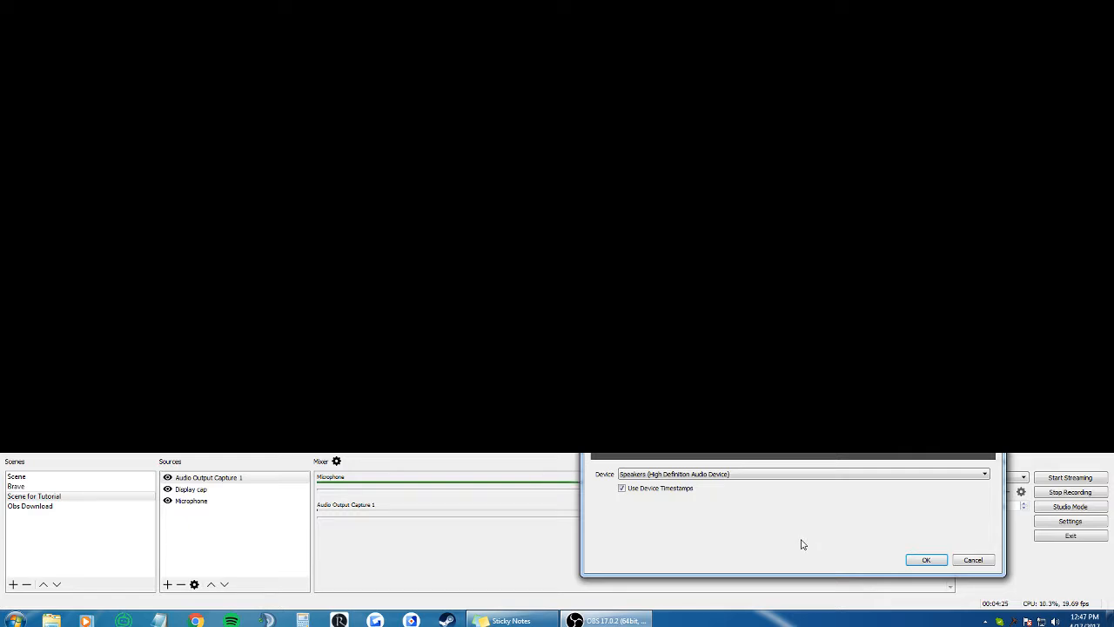
click(918, 561)
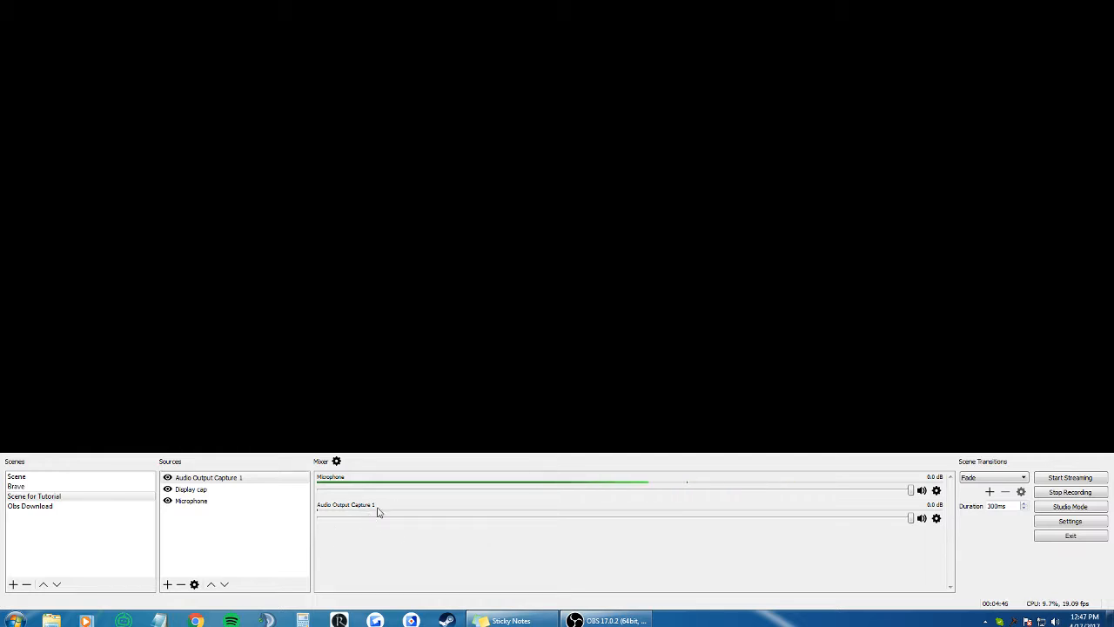
click(224, 478)
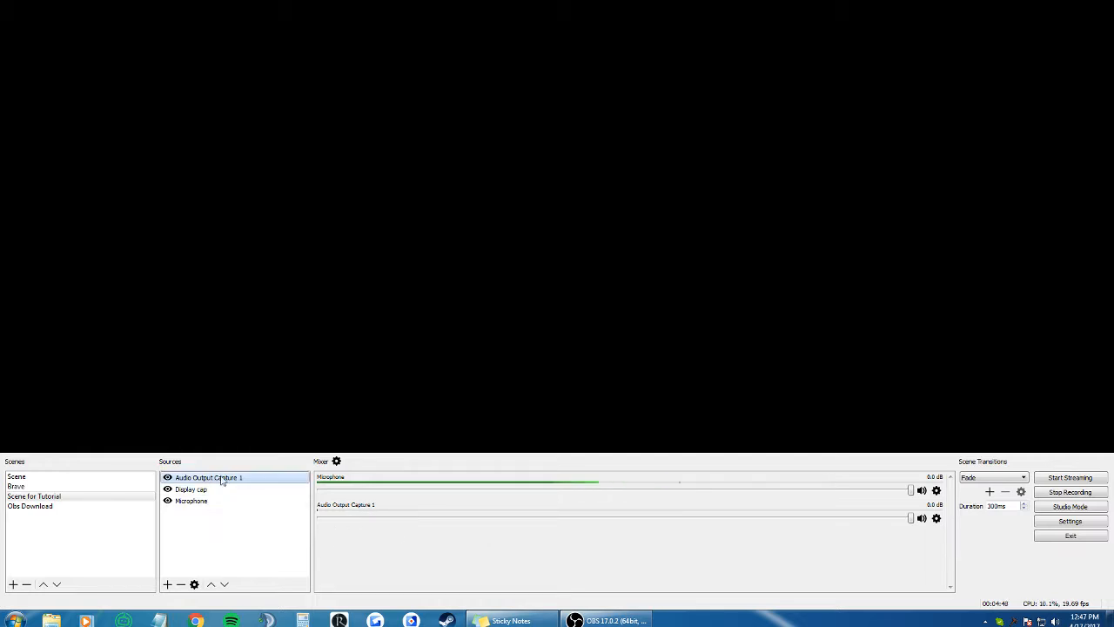
right_click(224, 478)
click(552, 549)
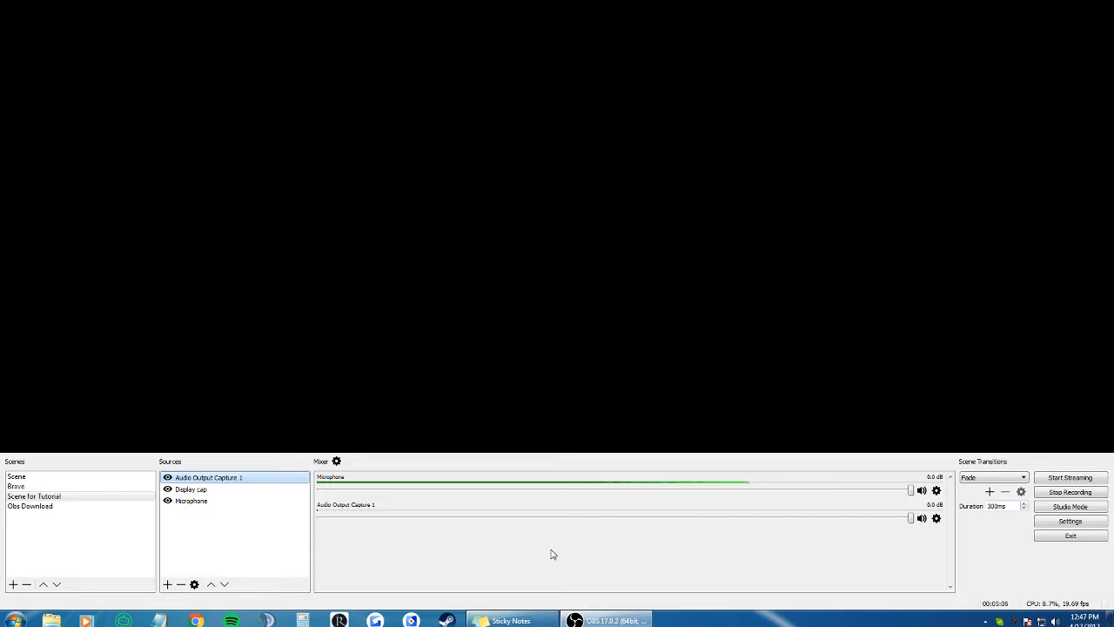
click(441, 553)
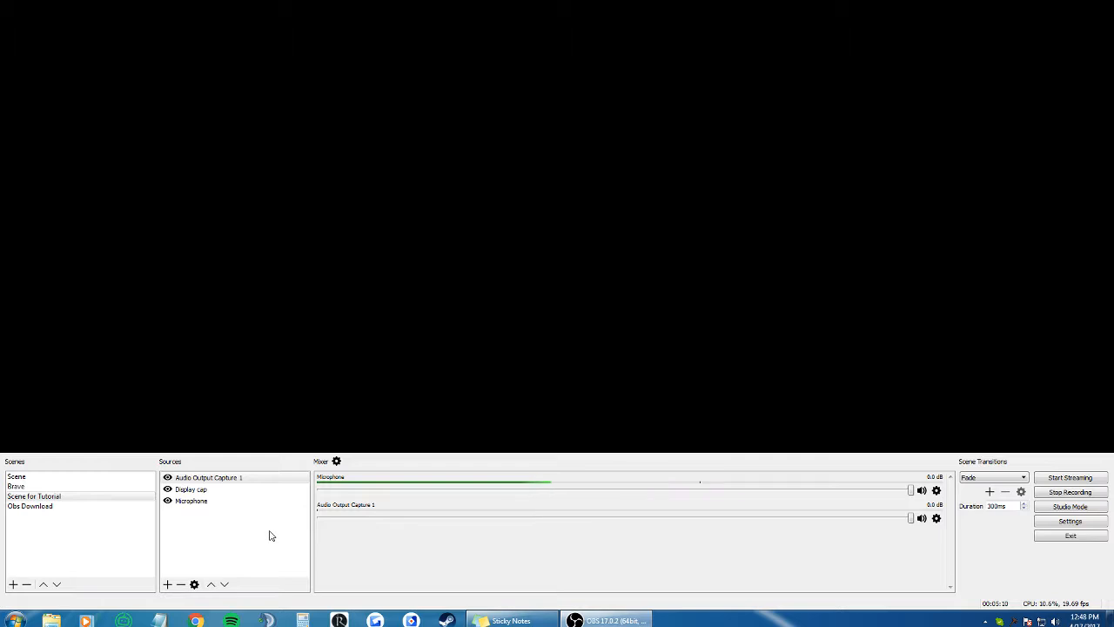
Step: Add a Window Capture source named Notepad that captures the Notepad window
right_click(193, 522)
mouse_move(231, 529)
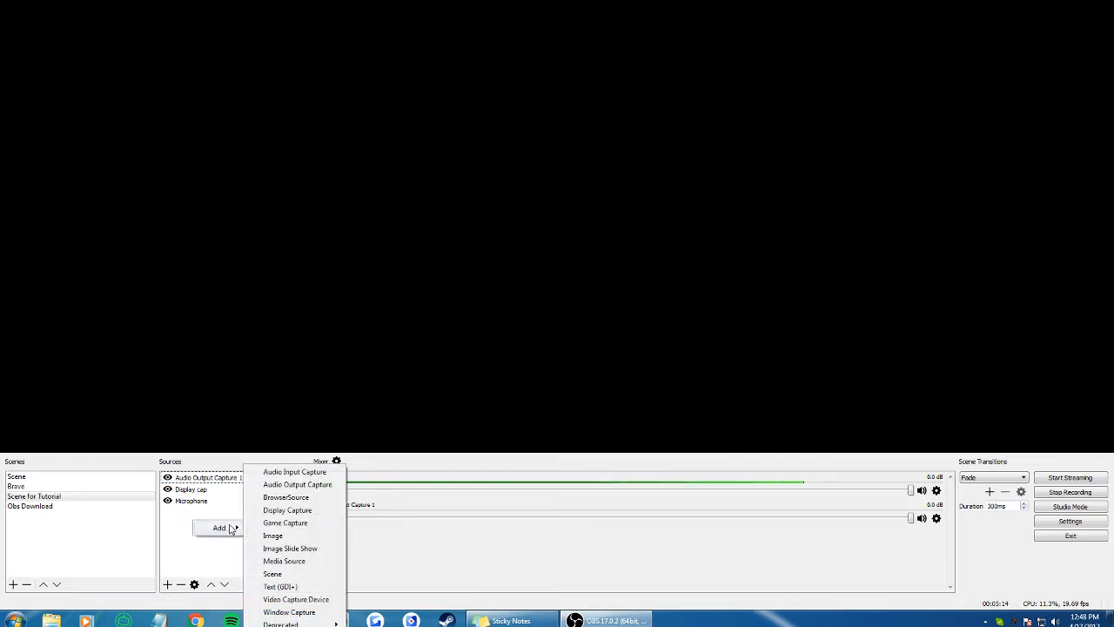
click(314, 614)
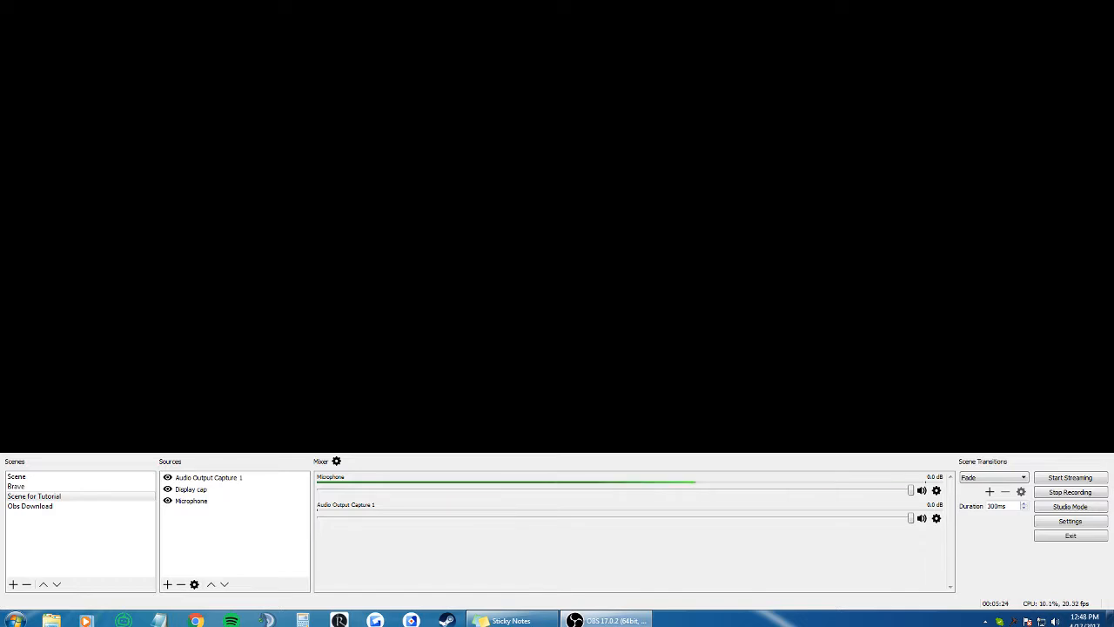
key(Return)
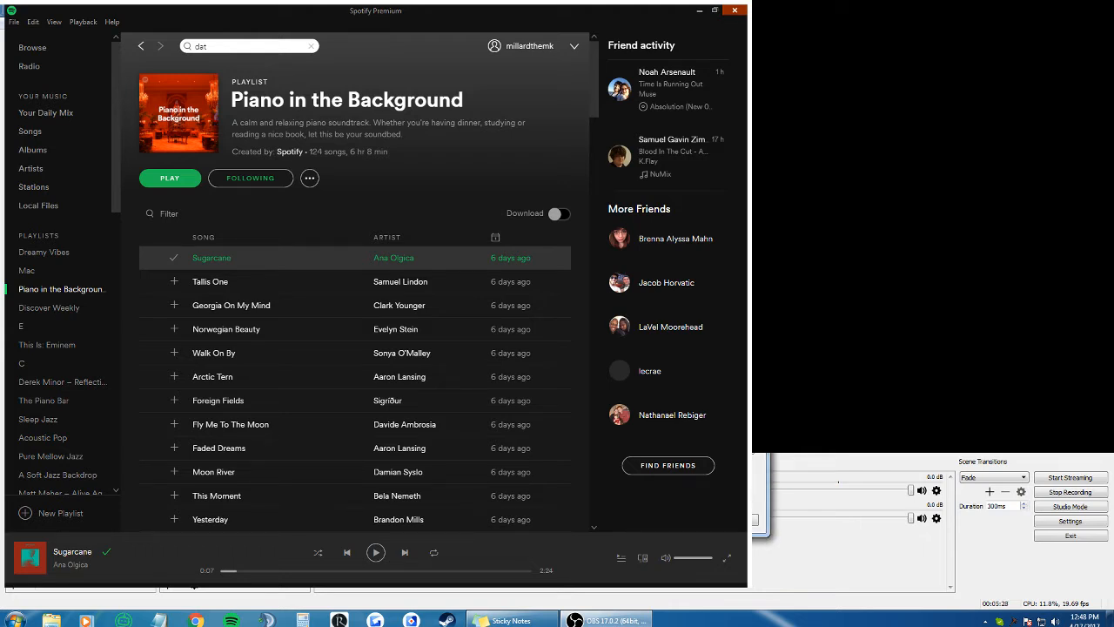
click(527, 461)
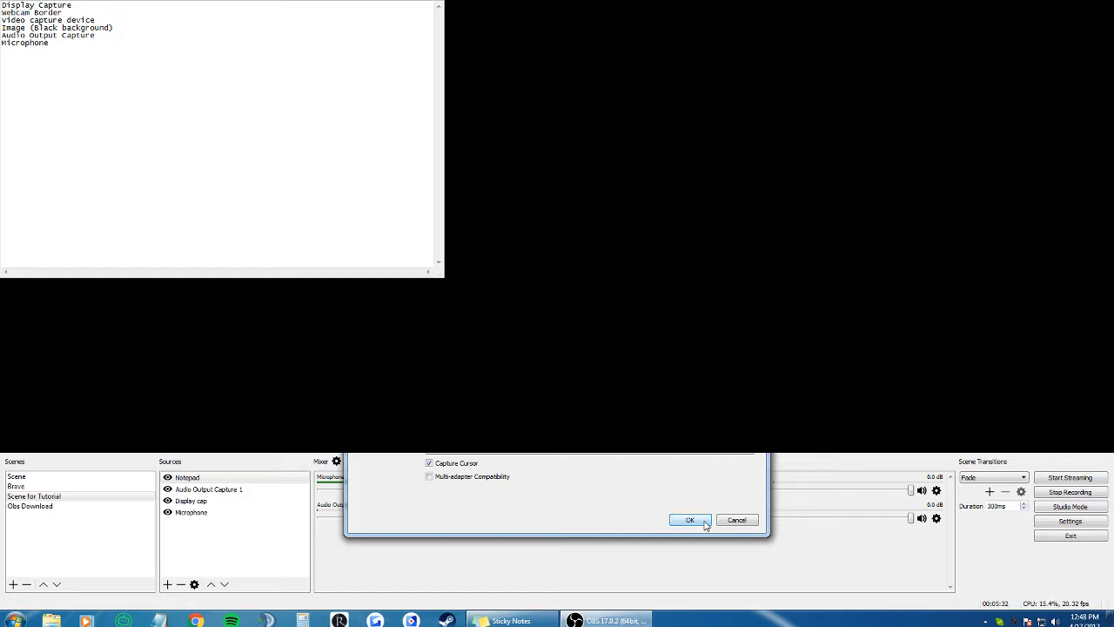
drag(557, 186, 772, 170)
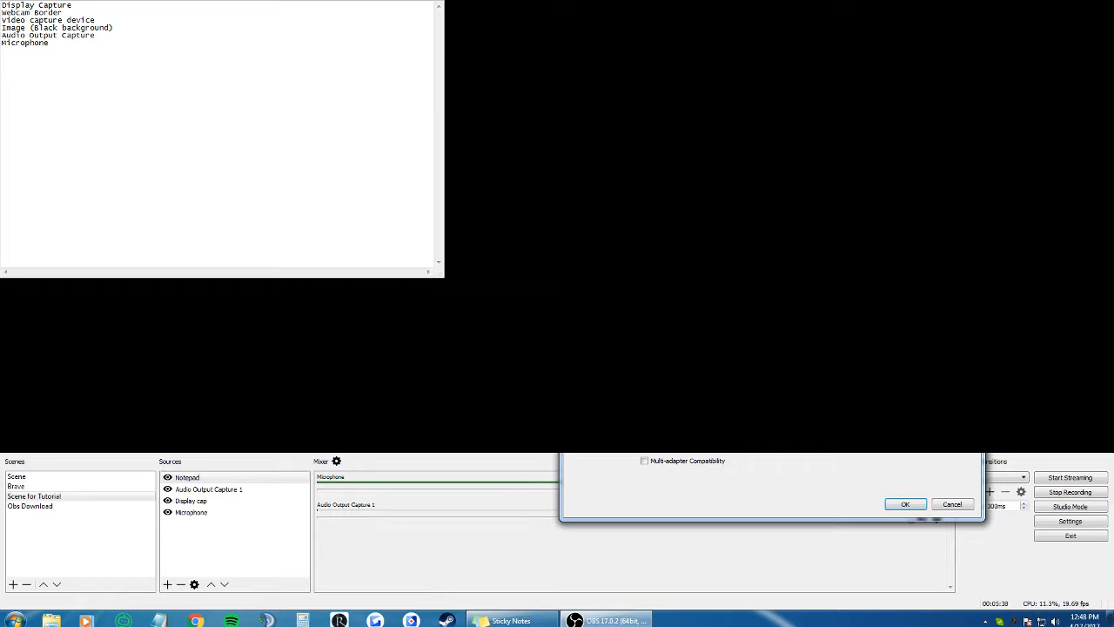
click(805, 417)
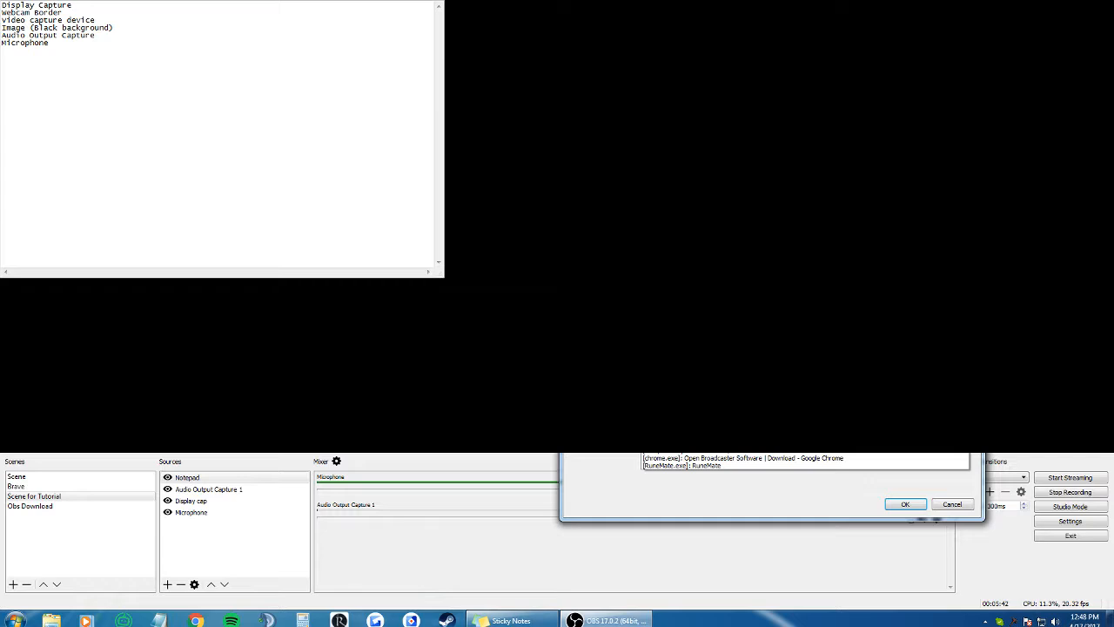
click(749, 435)
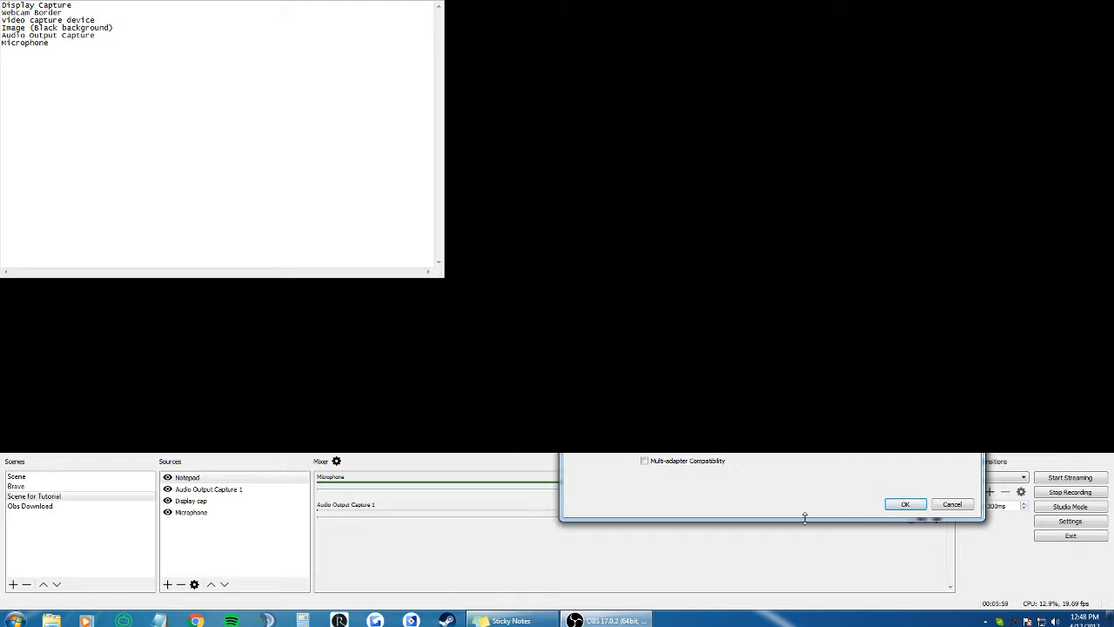
click(906, 505)
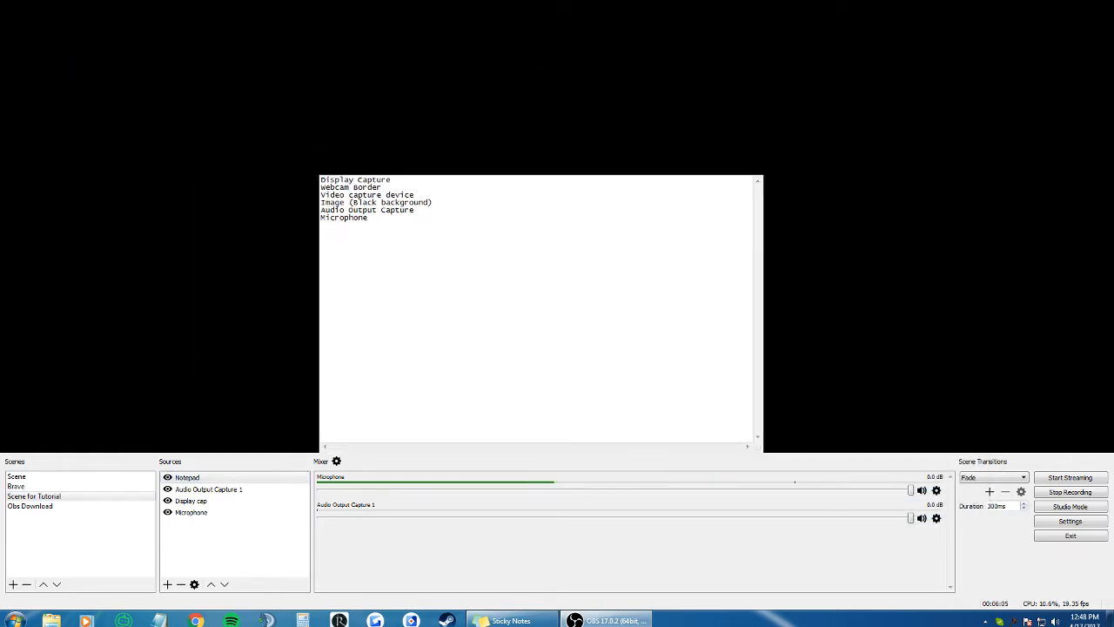
Step: Resize and reposition the Notepad capture in the preview so it fills most of the canvas
drag(763, 175, 910, 81)
drag(818, 165, 790, 138)
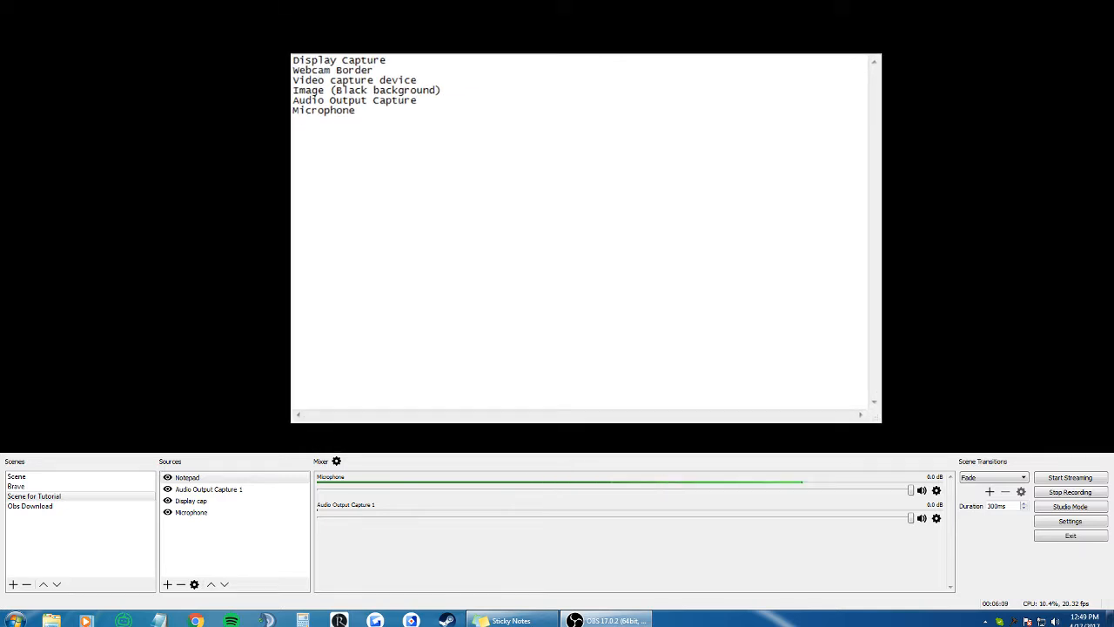
drag(290, 422, 1, 599)
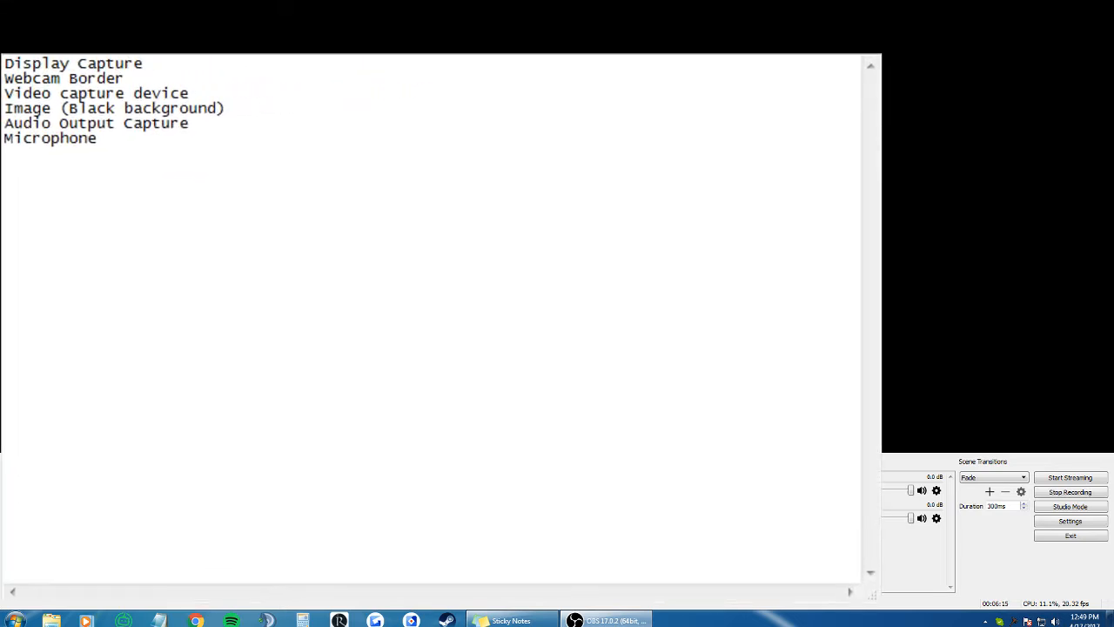
drag(441, 328, 440, 275)
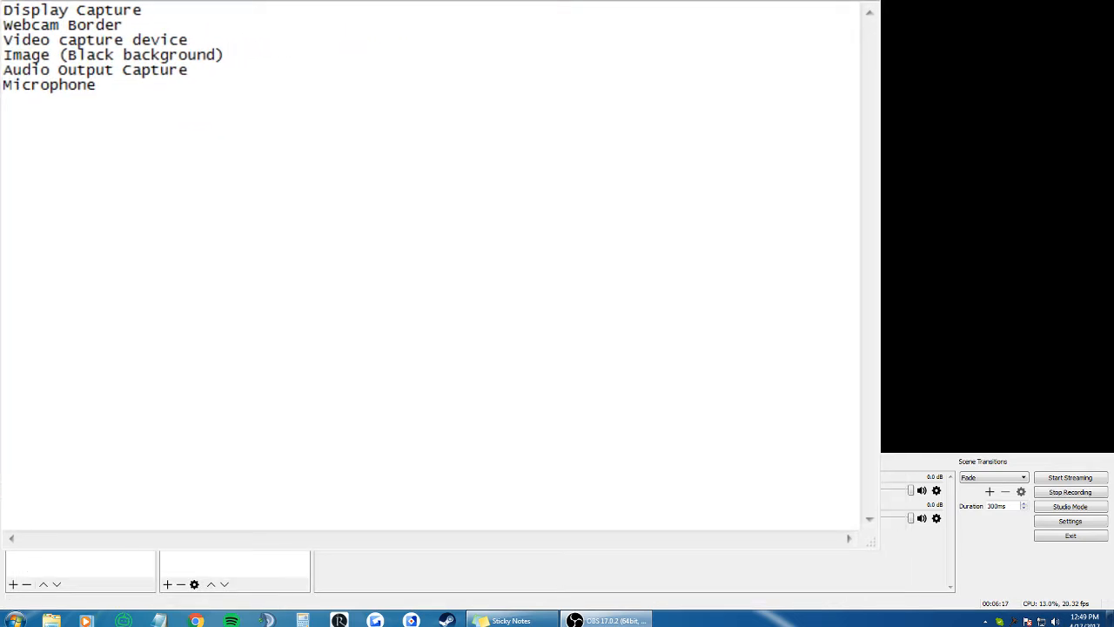
drag(879, 549, 693, 433)
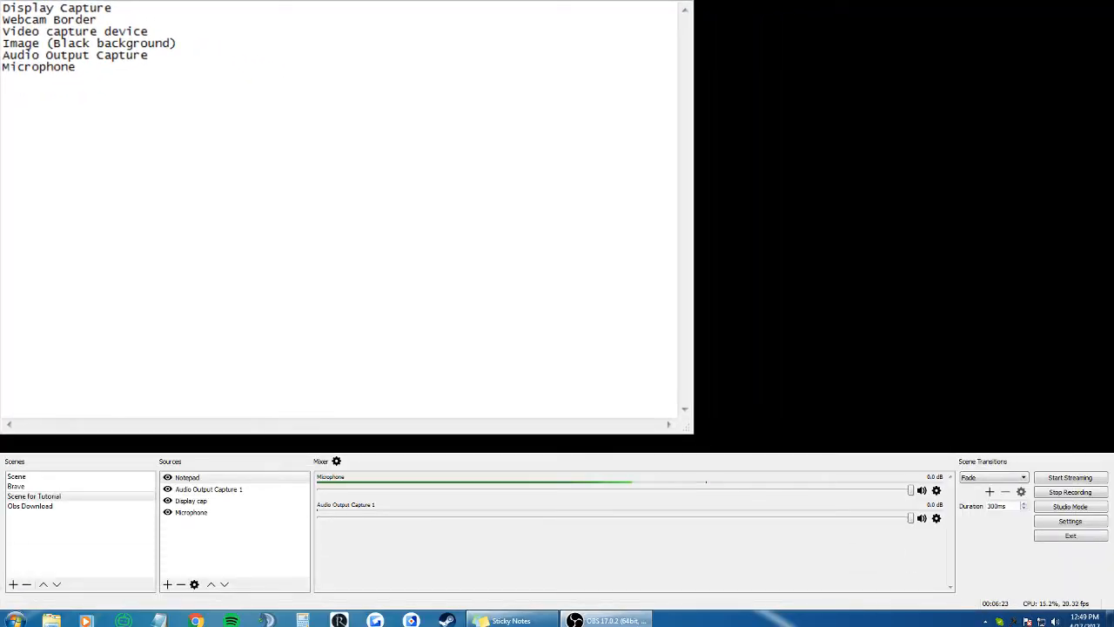
drag(693, 433, 1009, 626)
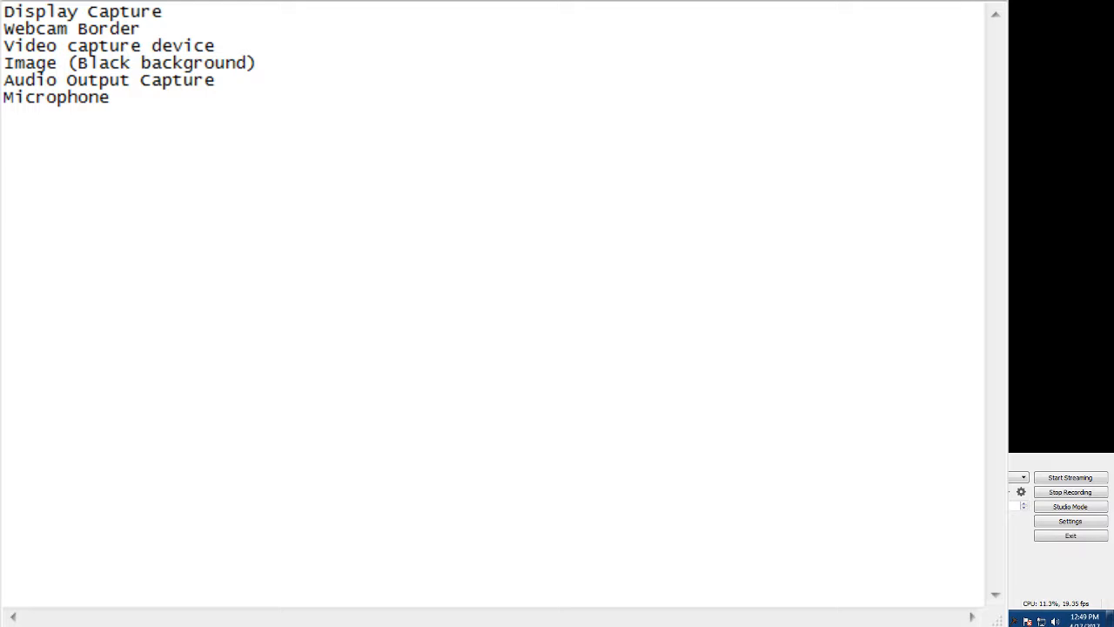
Step: Resize and move the Notepad window so the OBS window is visible beneath it
drag(1009, 626, 756, 626)
drag(378, 313, 581, 313)
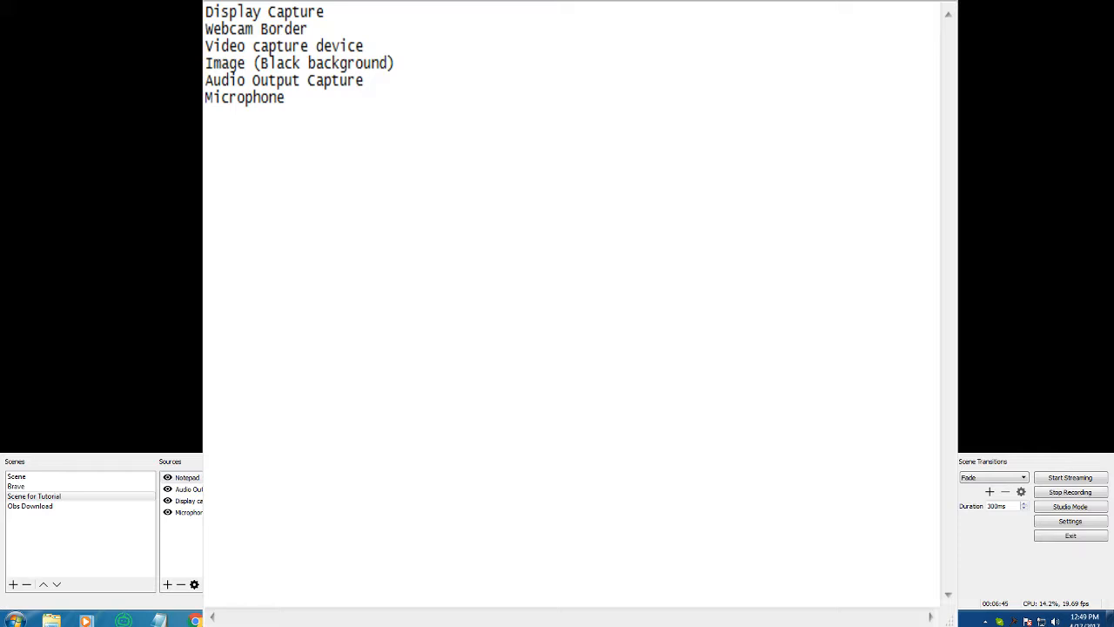
drag(203, 625, 239, 449)
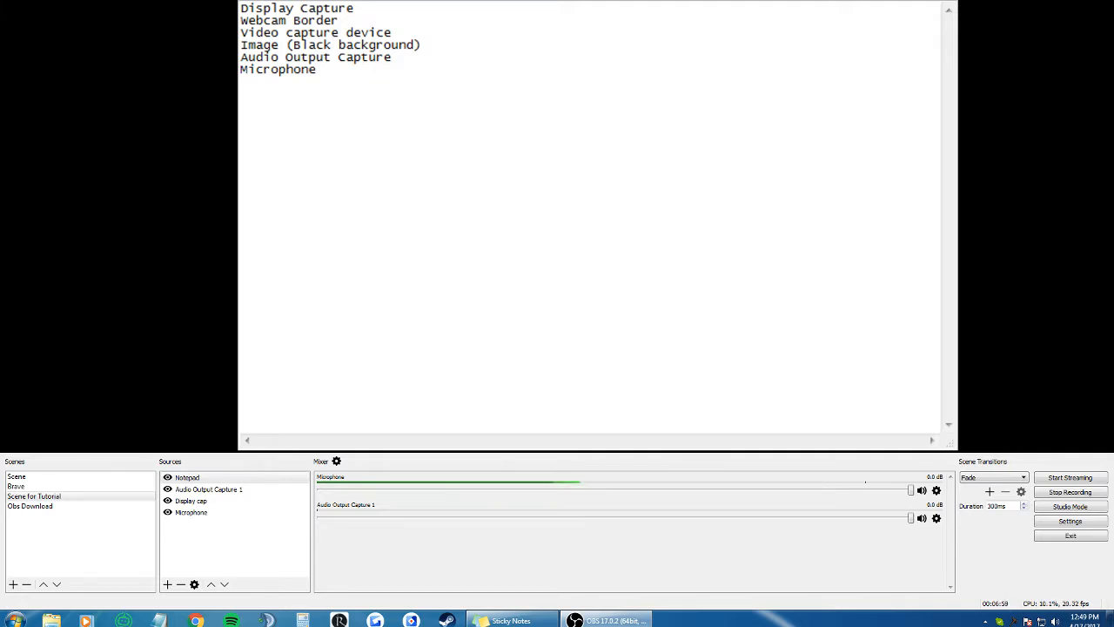
drag(237, 224, 291, 225)
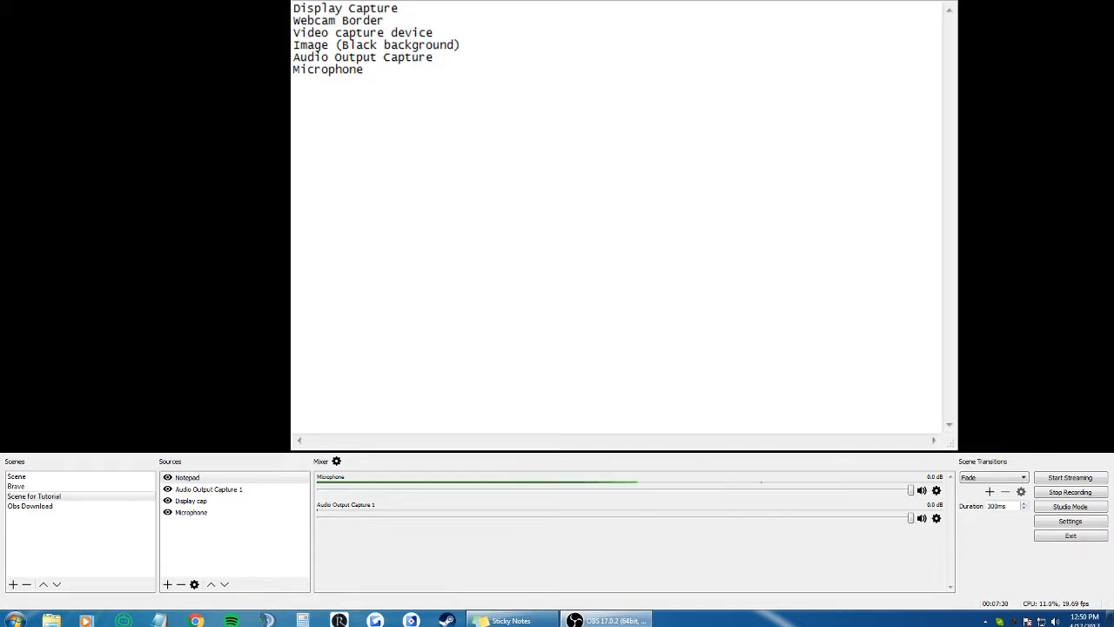
Step: Switch to the scene named Scene and go through its Display cap, Audio Output Capture and Microphone sources
click(60, 508)
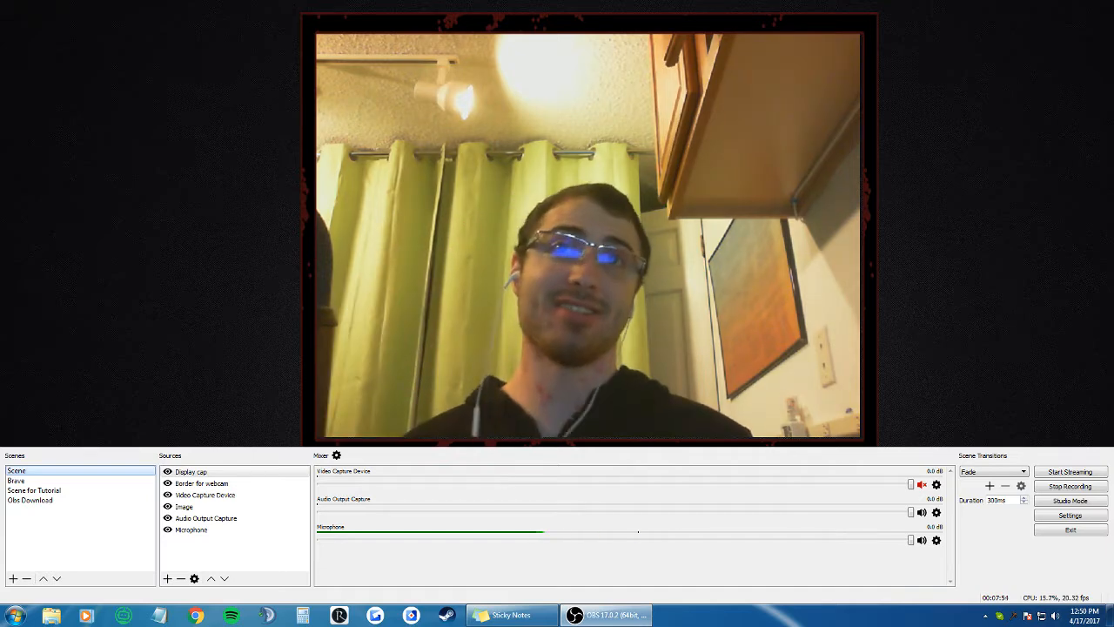
click(256, 473)
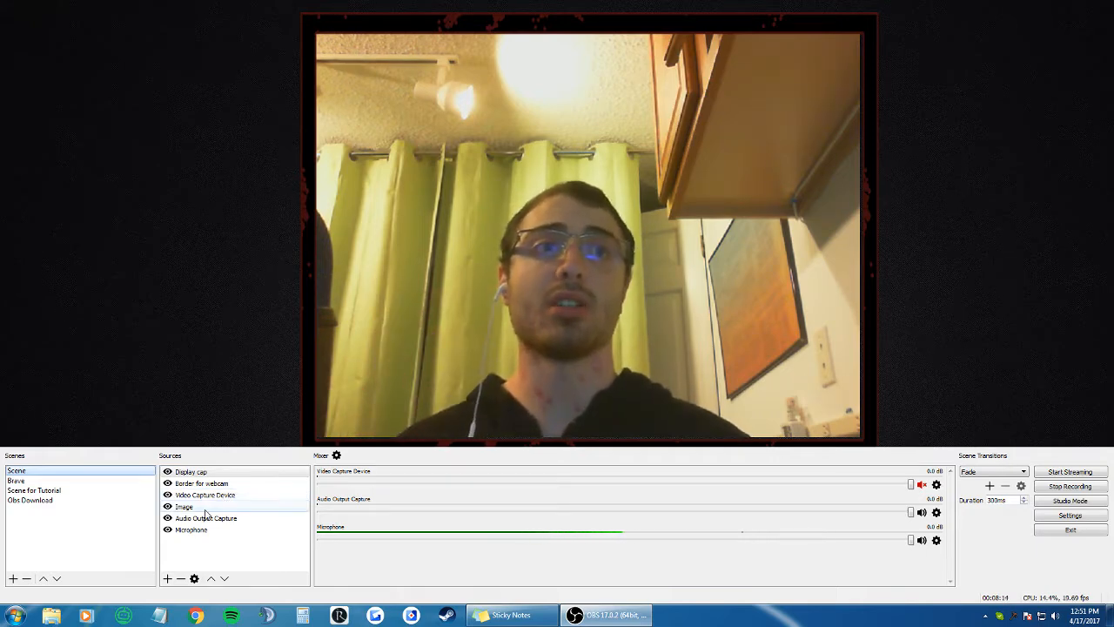
click(237, 521)
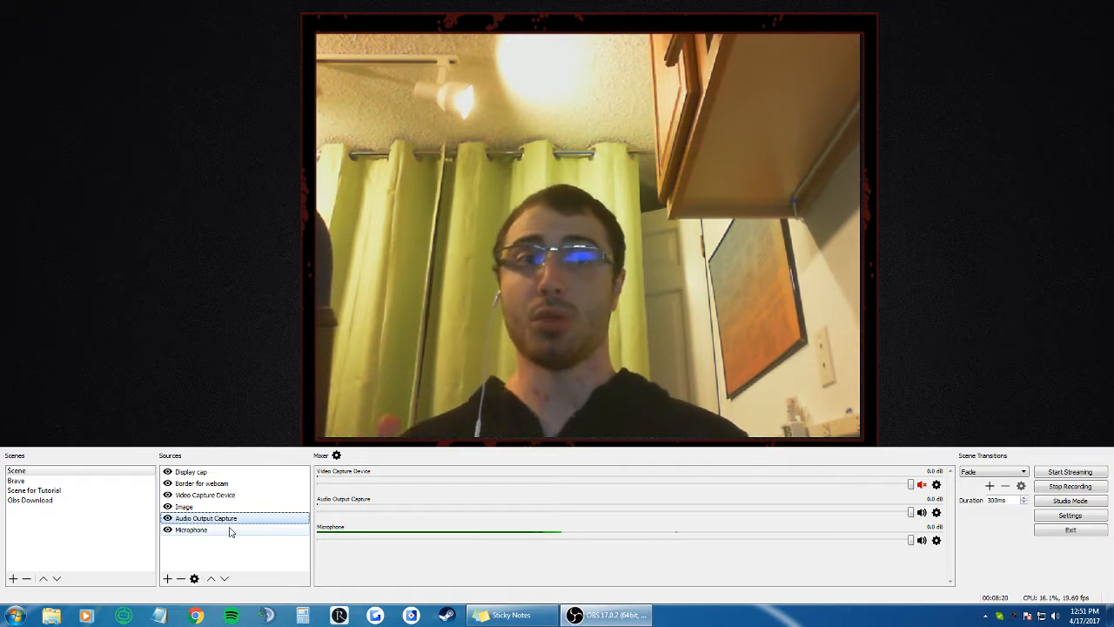
click(231, 530)
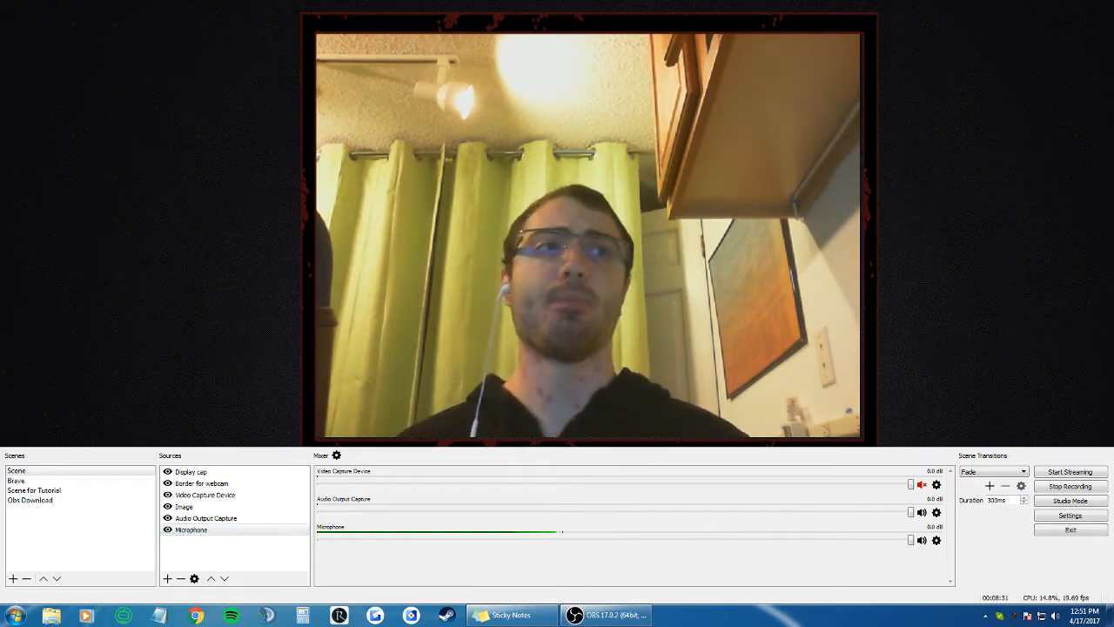
Step: Open the Border for webcam source's properties, confirm them, and select the Image source
double_click(216, 483)
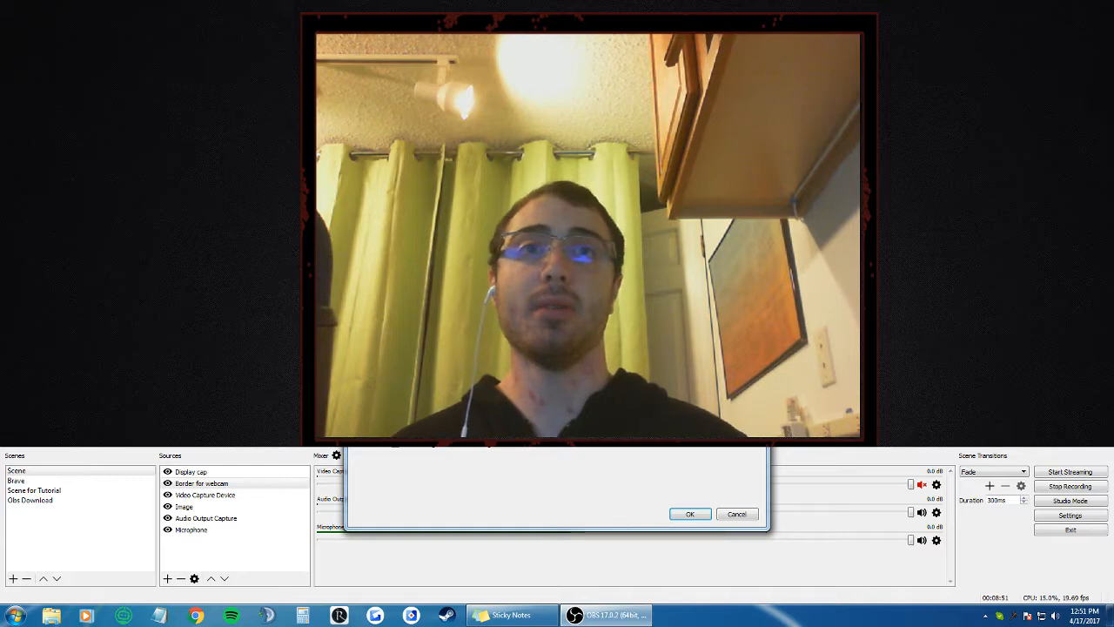
click(688, 513)
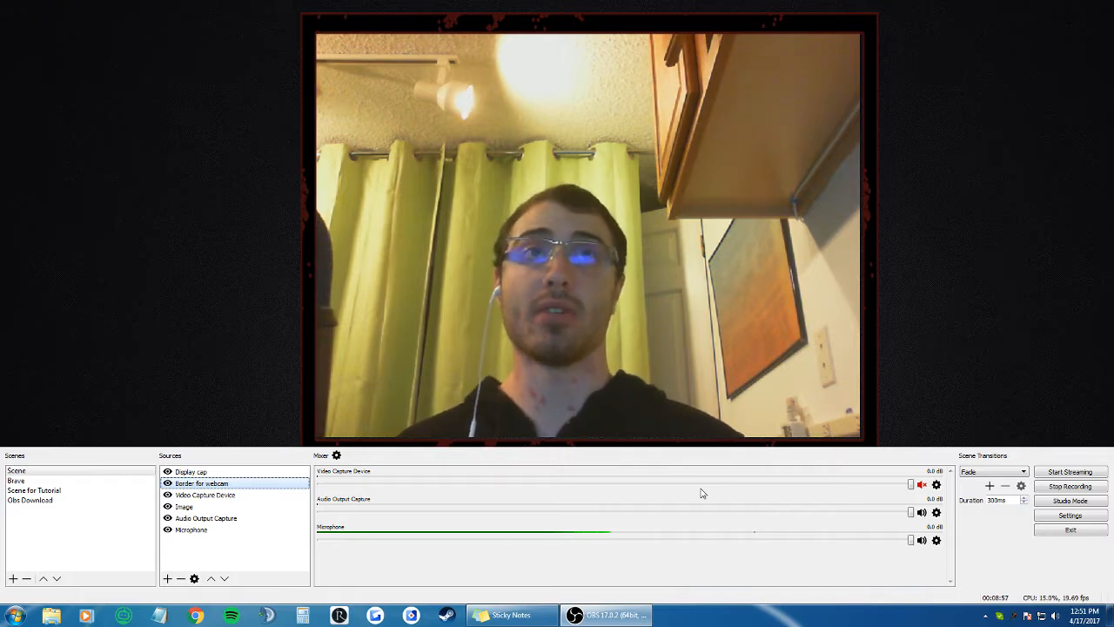
click(185, 507)
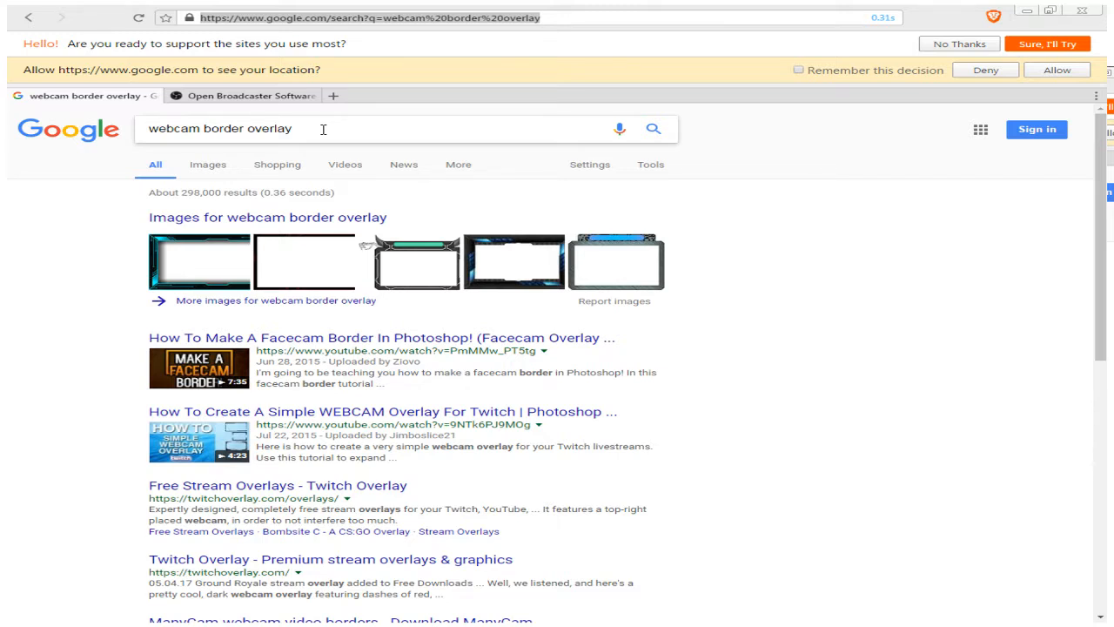
Step: Search Google Images for webcam border overlay green and scroll through the results
click(212, 165)
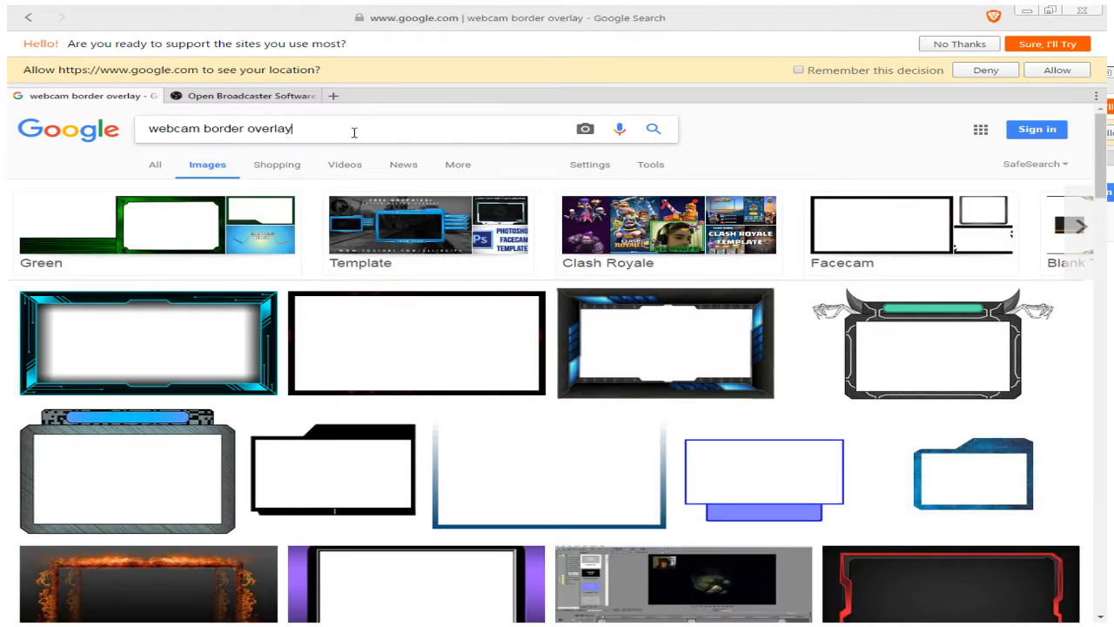
text(en)
key(Return)
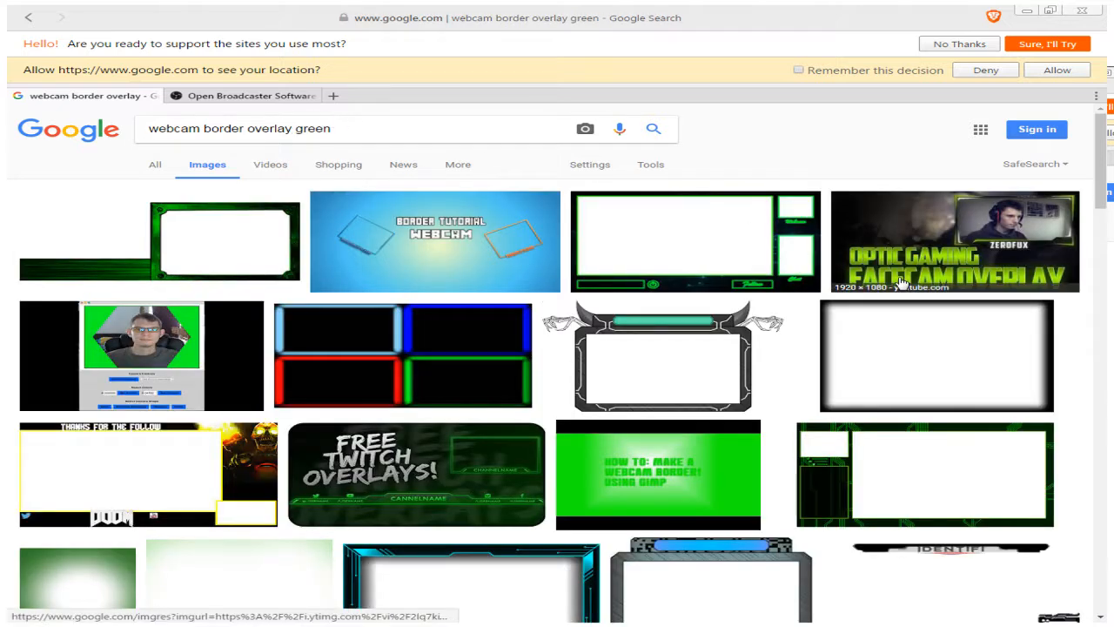
scroll(1052, 319, down, 1)
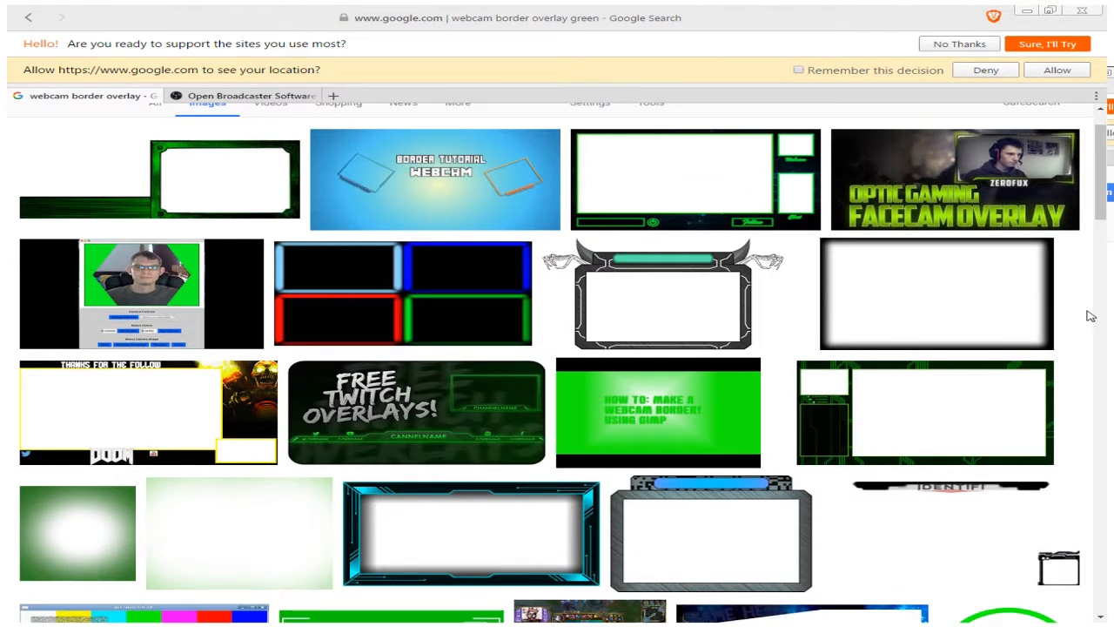
scroll(1091, 315, down, 3)
scroll(1095, 316, down, 2)
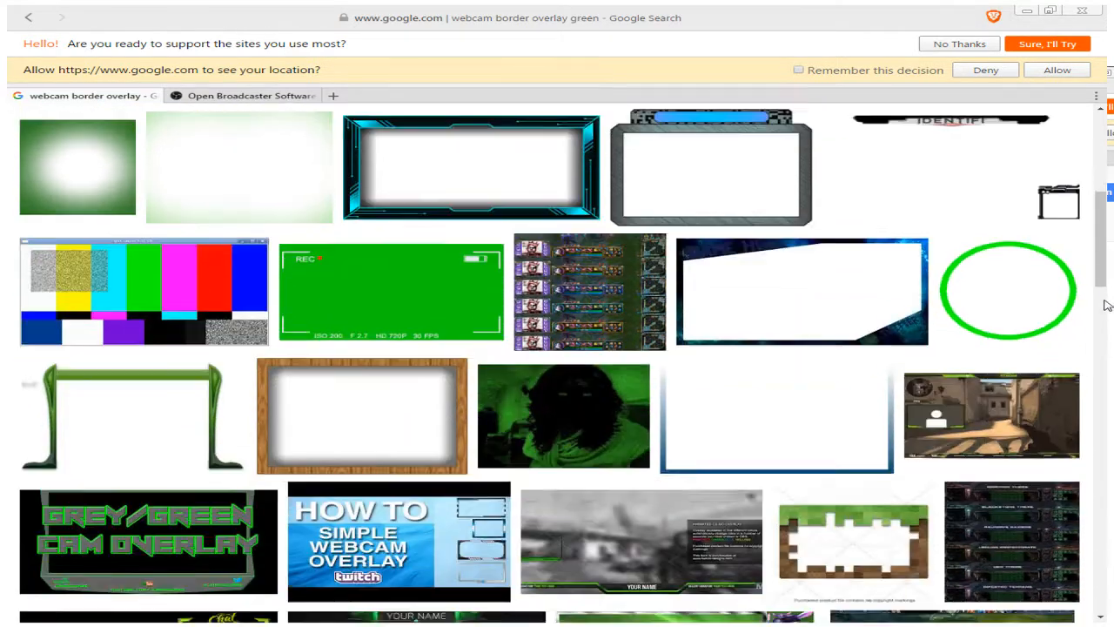
scroll(1064, 294, up, 5)
Step: Search images for webcam border overlay again and open the full-size facecam DeviantArt border image
drag(359, 128, 298, 130)
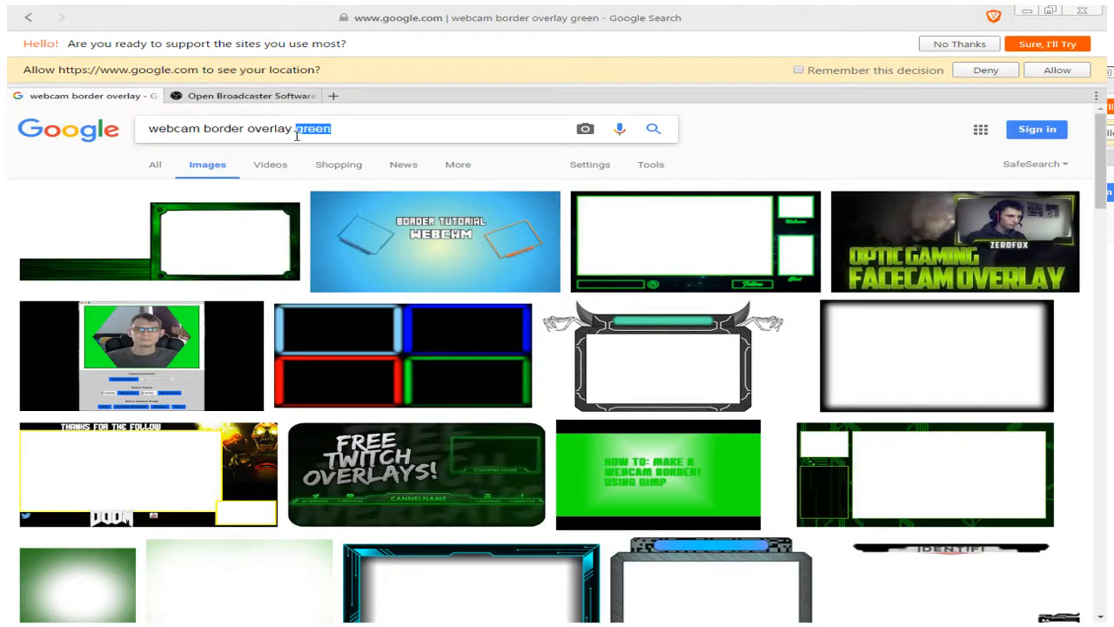
key(BackSpace)
key(Return)
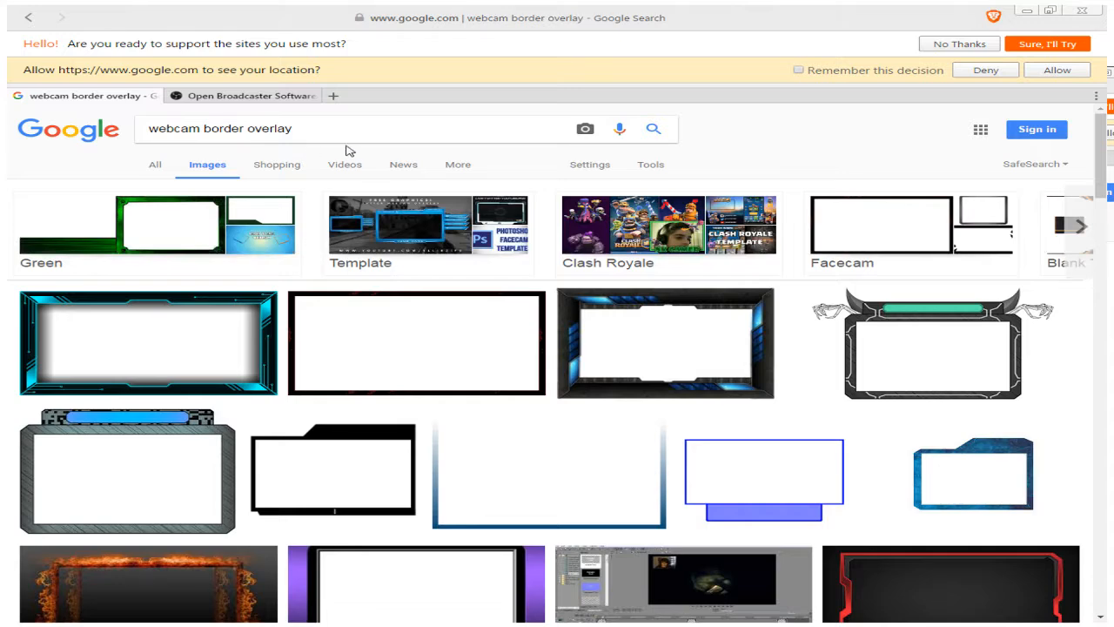
click(399, 335)
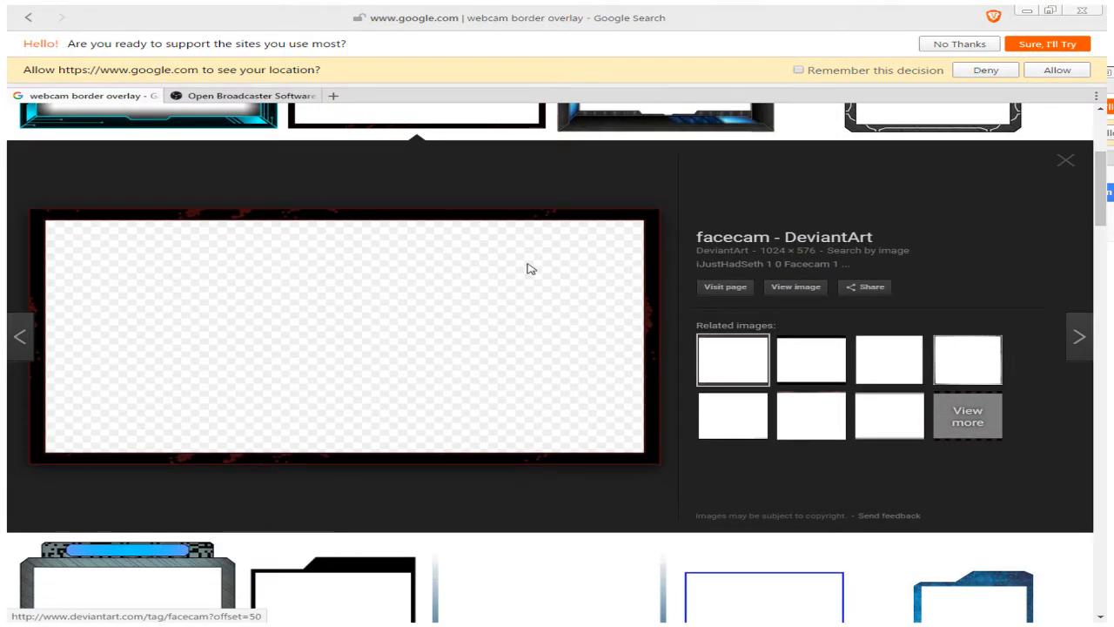
click(809, 293)
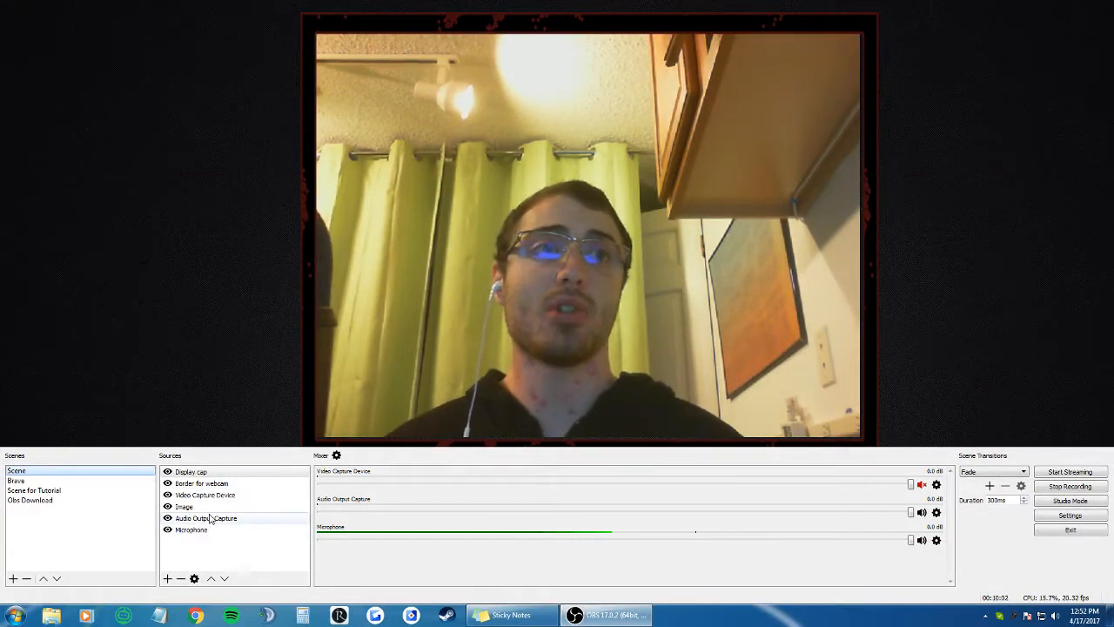
Step: Add a new Image source named Border for webcam 2, cancelling its properties dialog
right_click(199, 552)
mouse_move(235, 564)
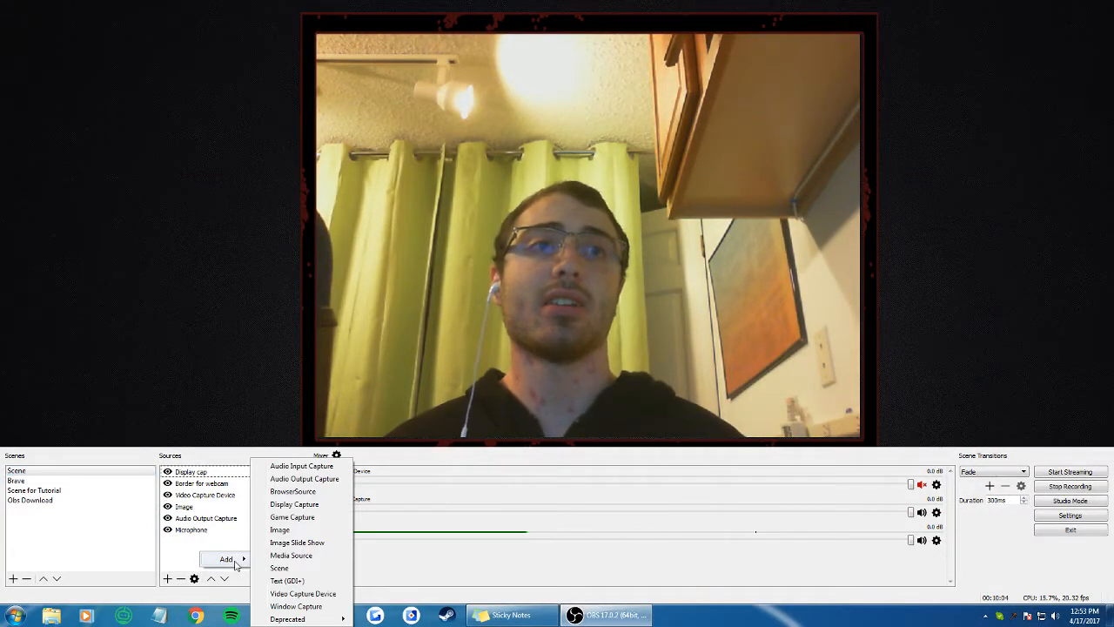
click(232, 509)
mouse_move(228, 557)
click(322, 534)
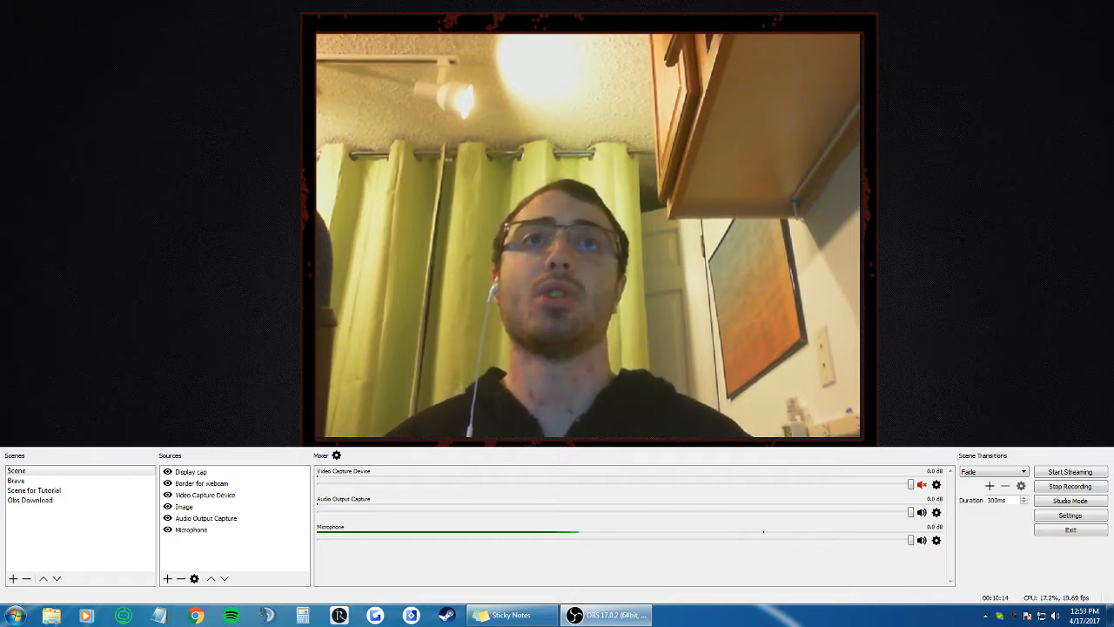
key(Return)
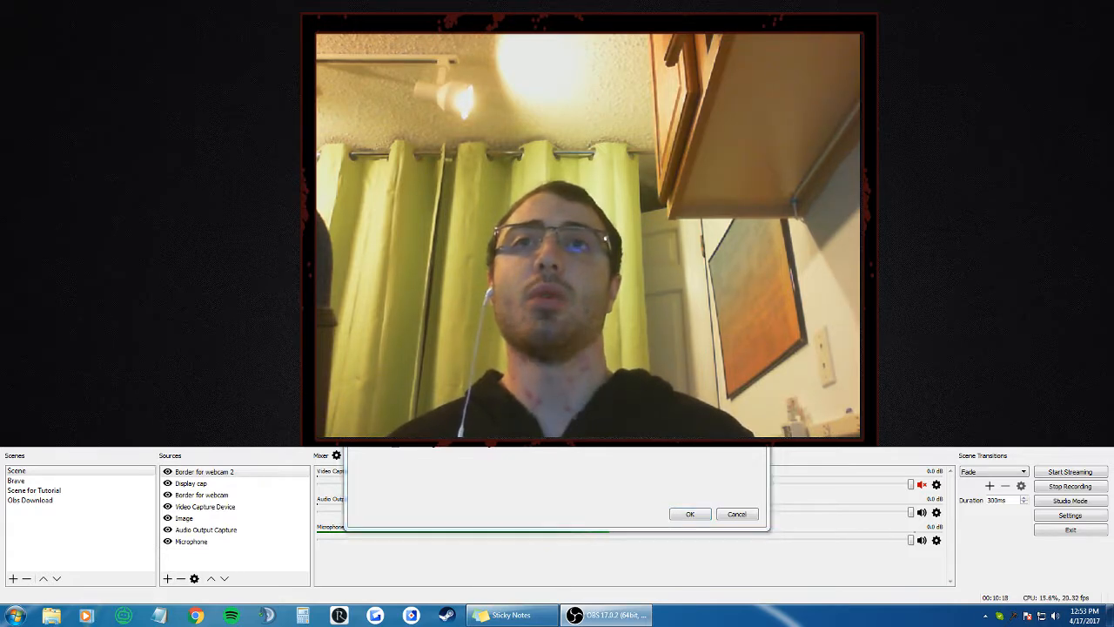
click(737, 514)
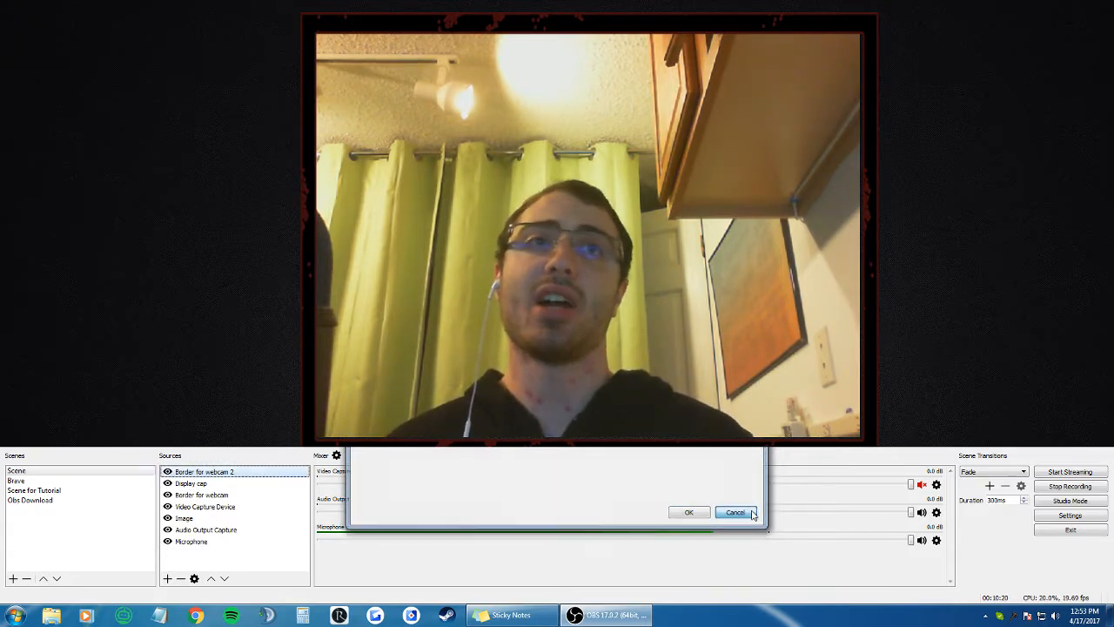
Step: Resize and reposition the Border for webcam source in the preview so it frames the webcam feed
click(213, 494)
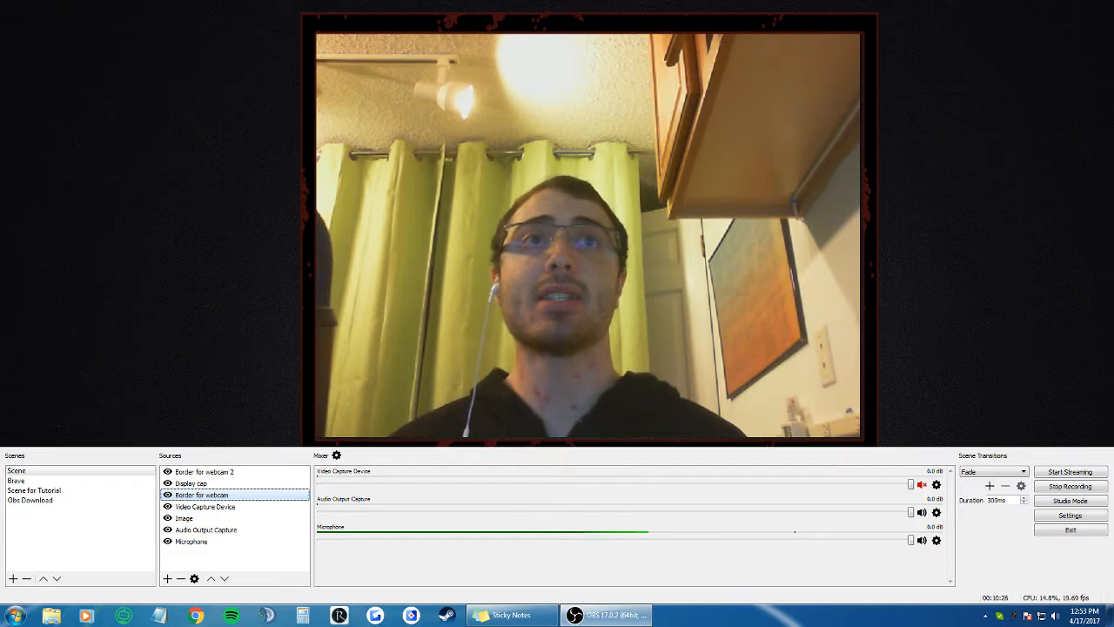
drag(589, 122, 595, 400)
drag(308, 291, 0, 134)
drag(435, 262, 626, 167)
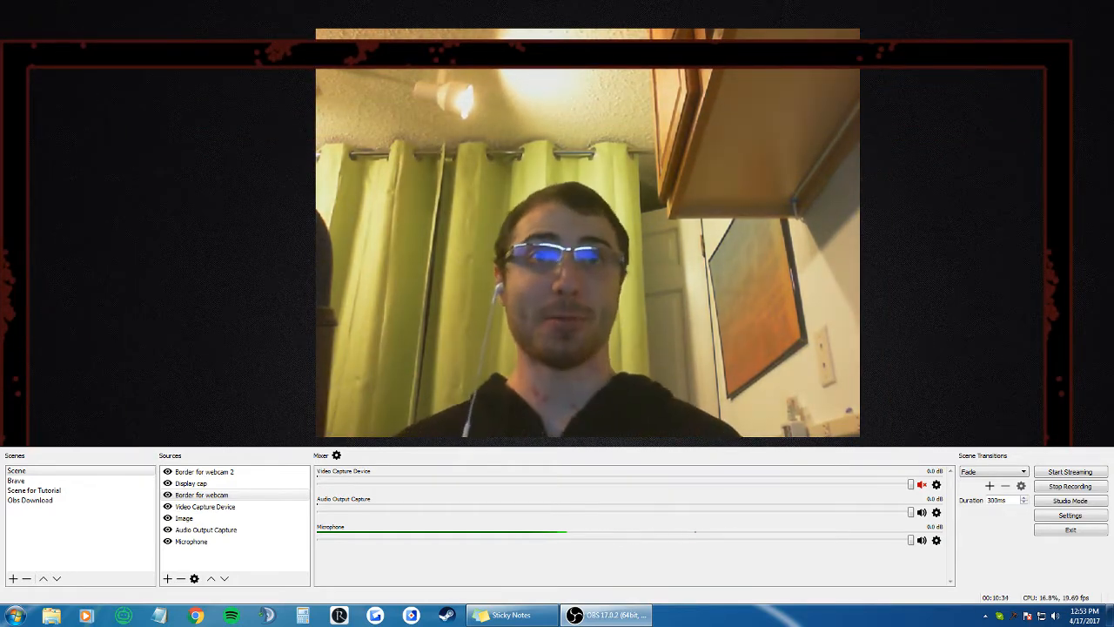
drag(4, 41, 325, 223)
drag(609, 348, 487, 127)
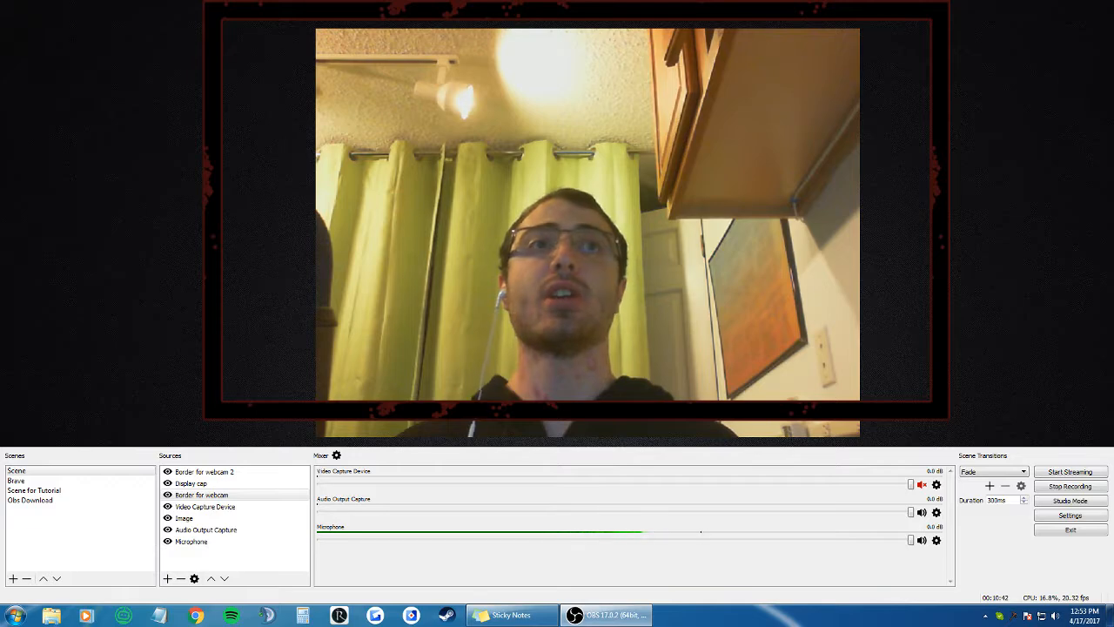
drag(203, 209, 298, 209)
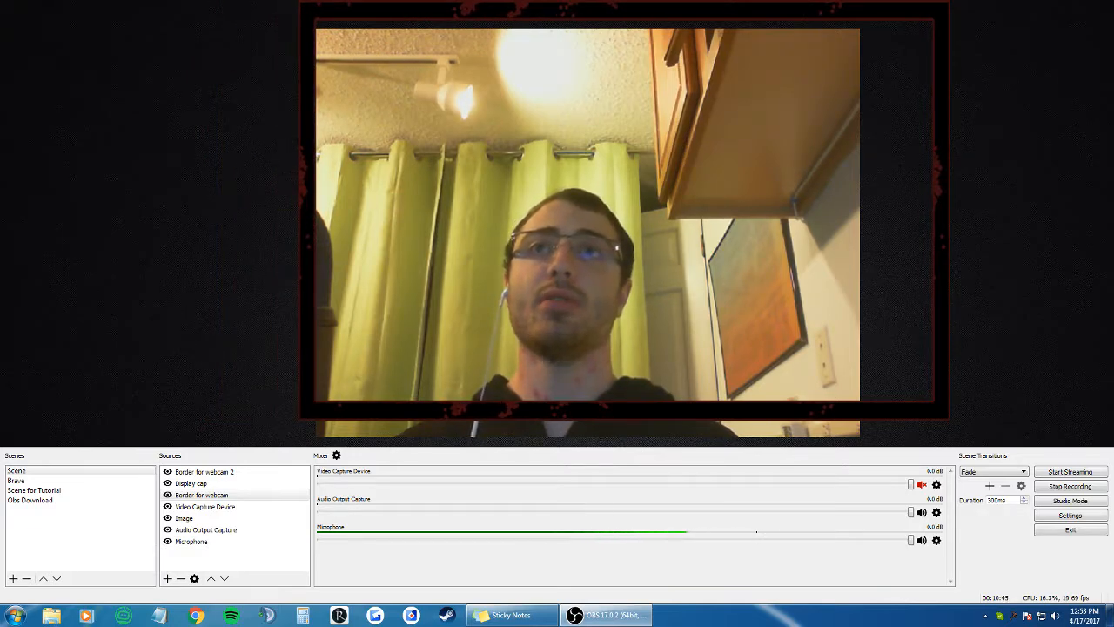
drag(949, 209, 872, 208)
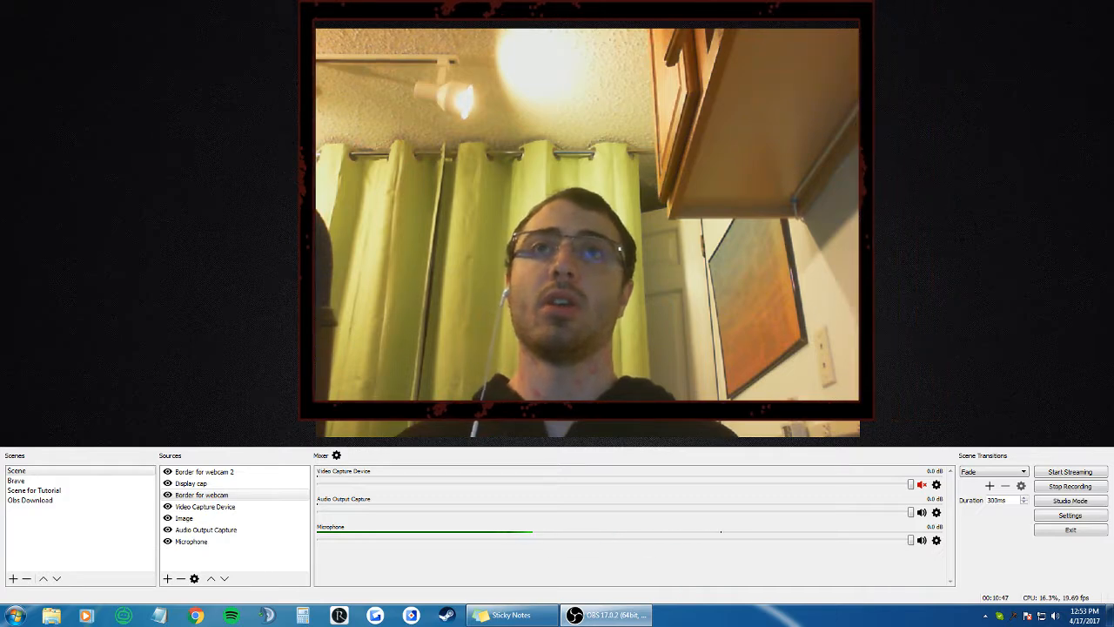
drag(586, 419, 586, 457)
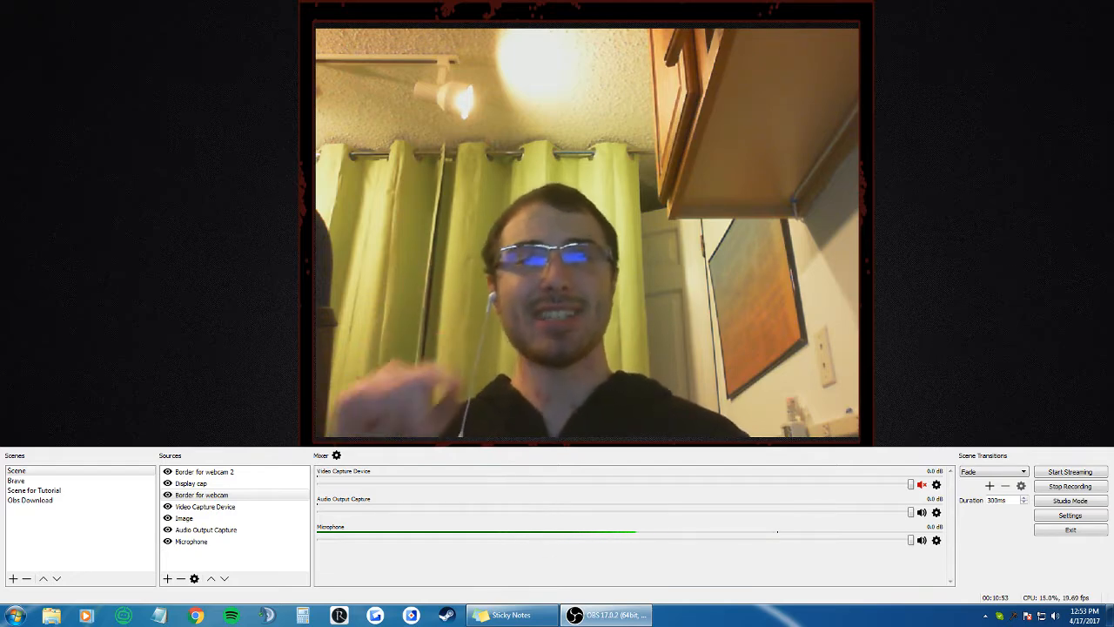
Step: Open the Image source's properties, confirm them, and select the Brave scene
double_click(200, 520)
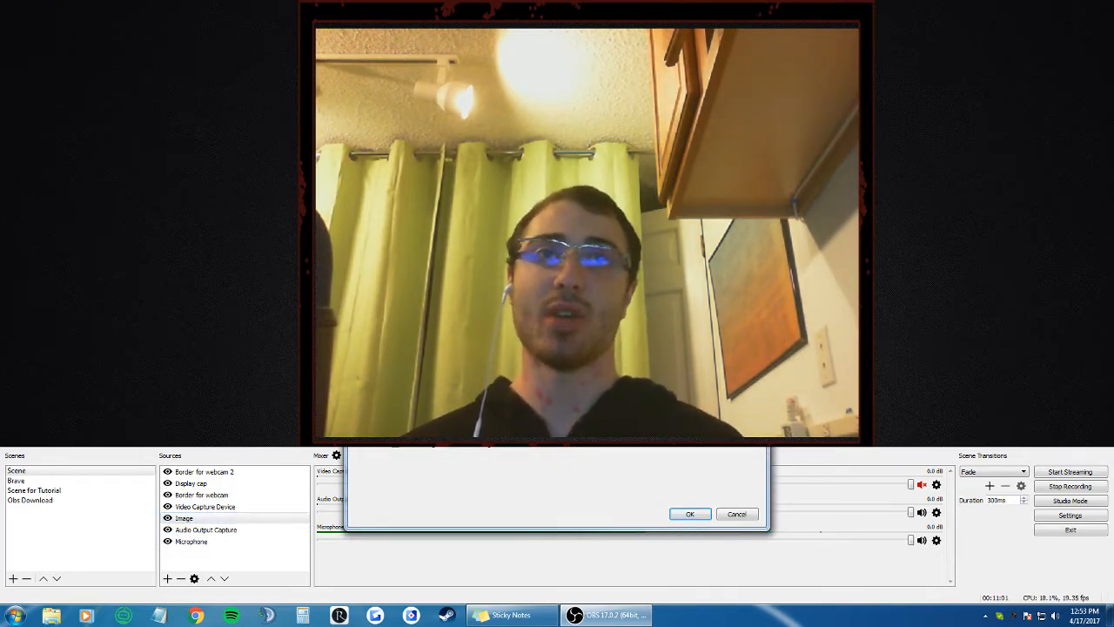
click(690, 514)
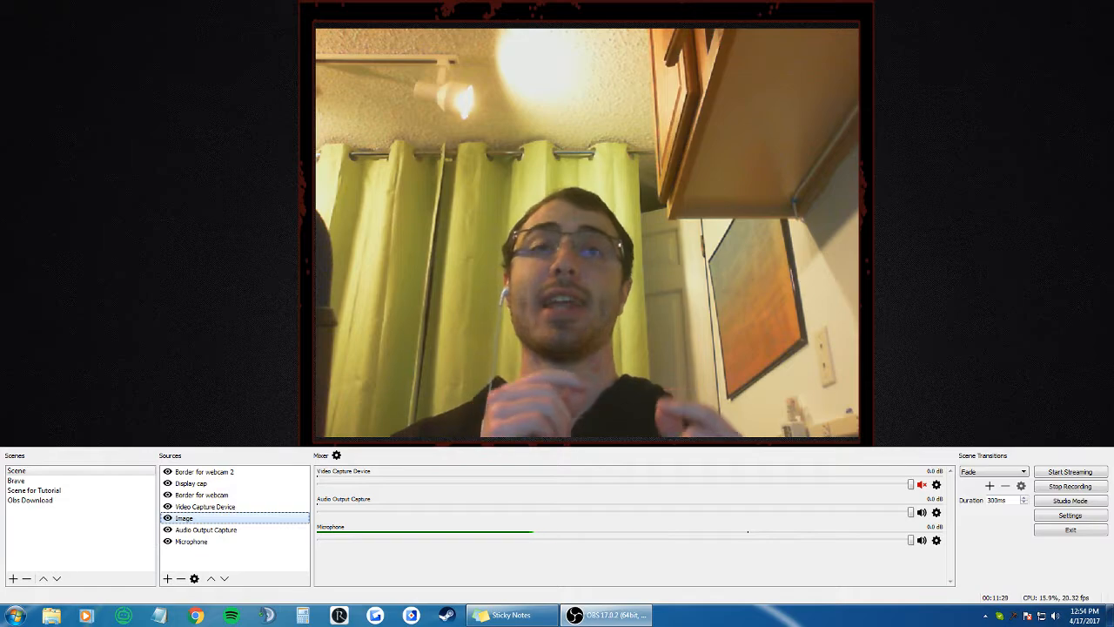
click(82, 480)
Step: Search Google Images for black metal background
click(80, 69)
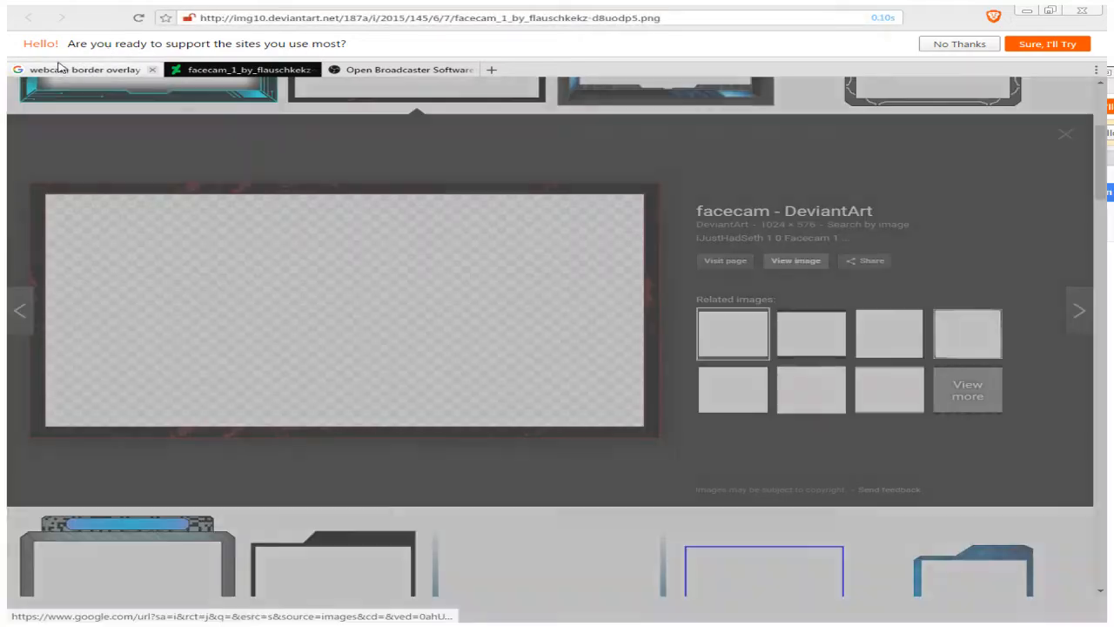
click(400, 16)
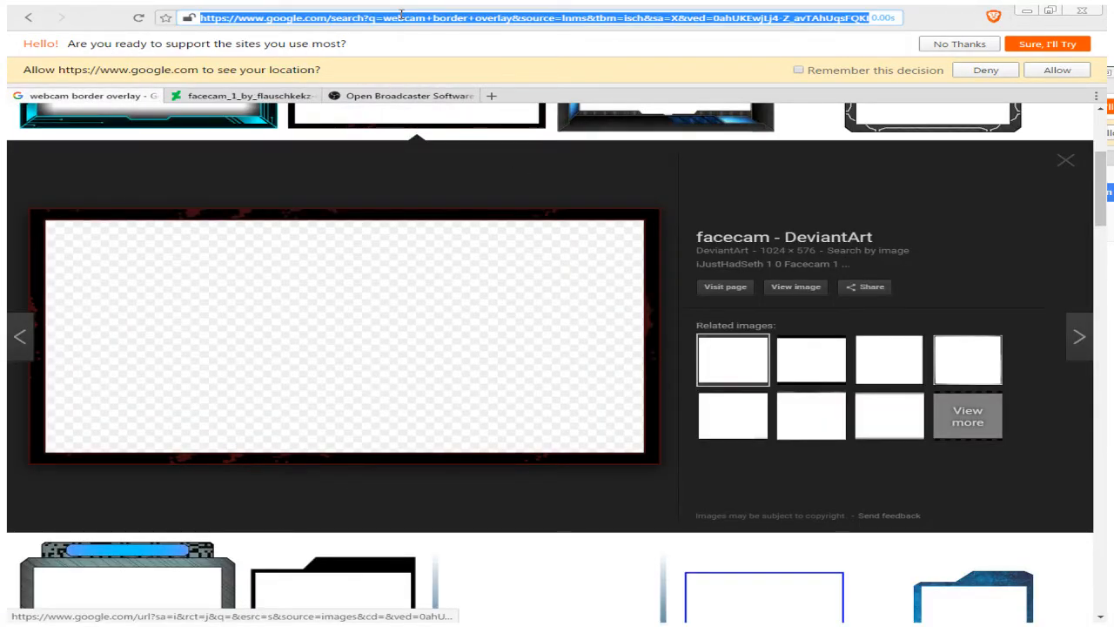
text(black met)
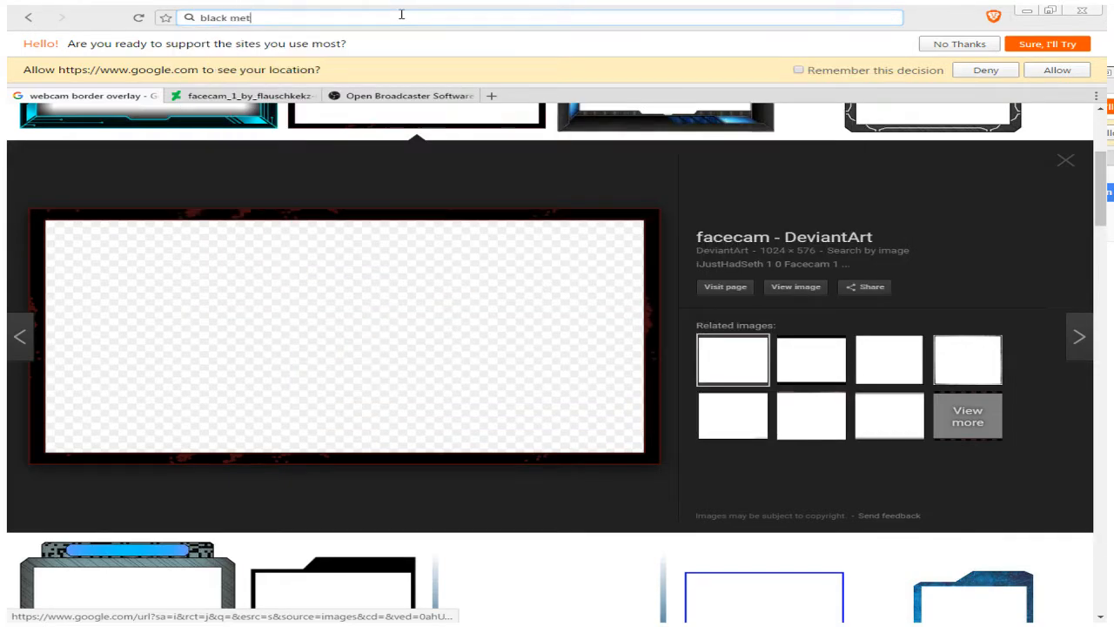
text(al background)
key(Return)
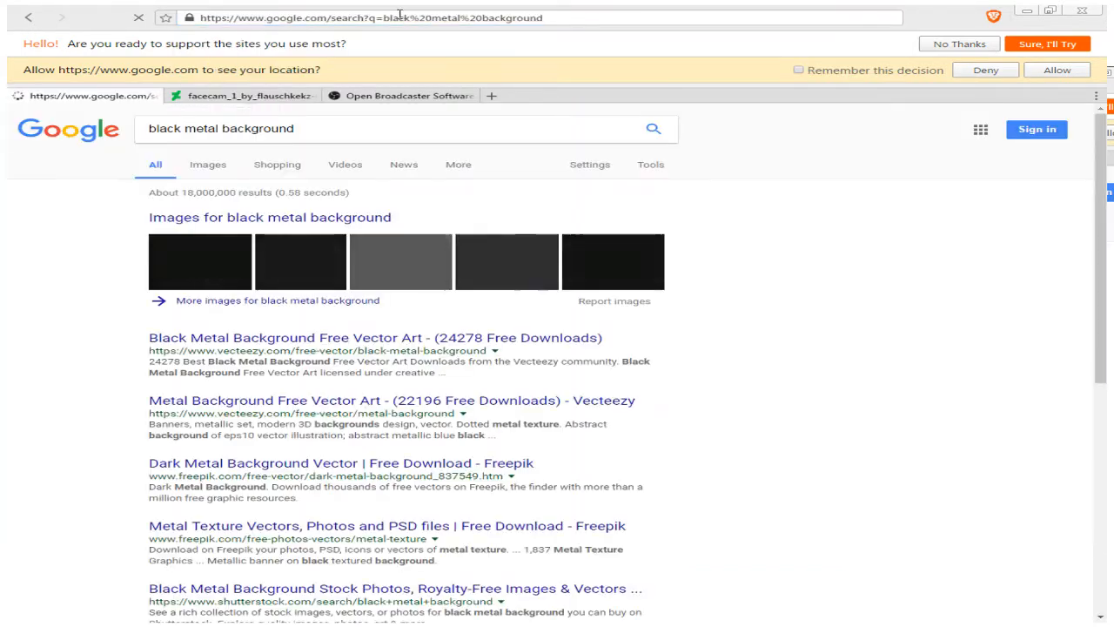
click(209, 162)
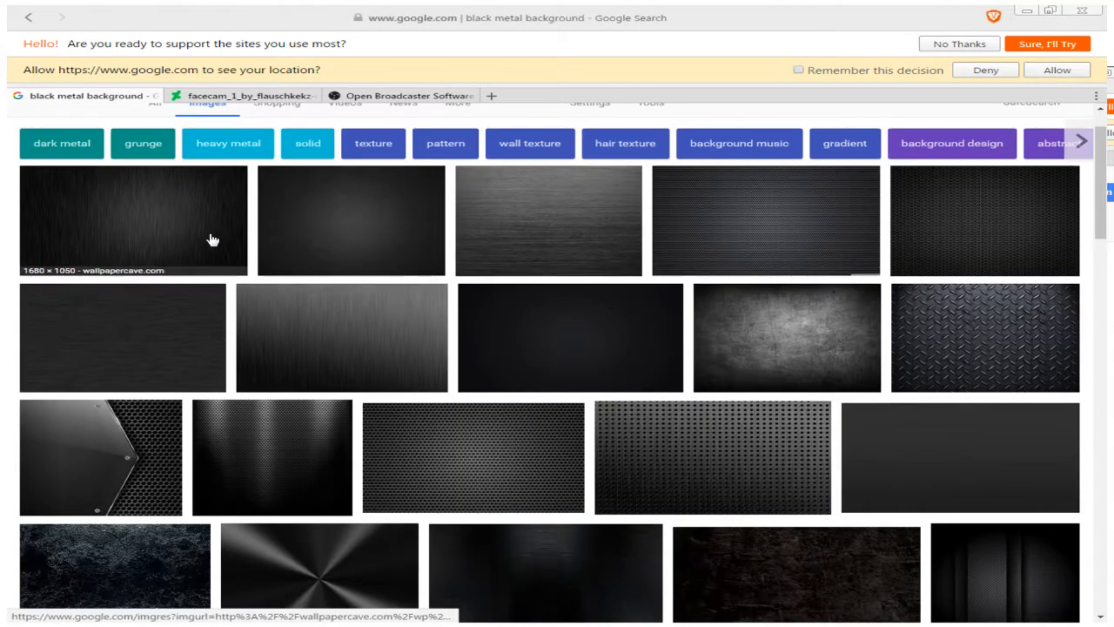
Step: Open the first black metal background result as a full-size image in a new tab
click(209, 241)
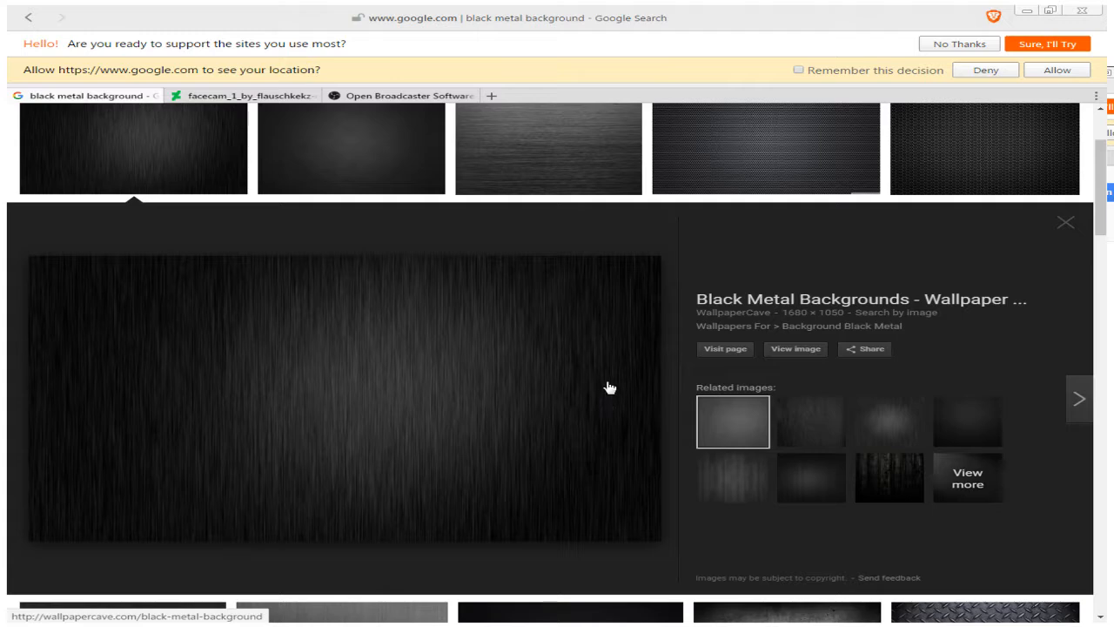
click(816, 359)
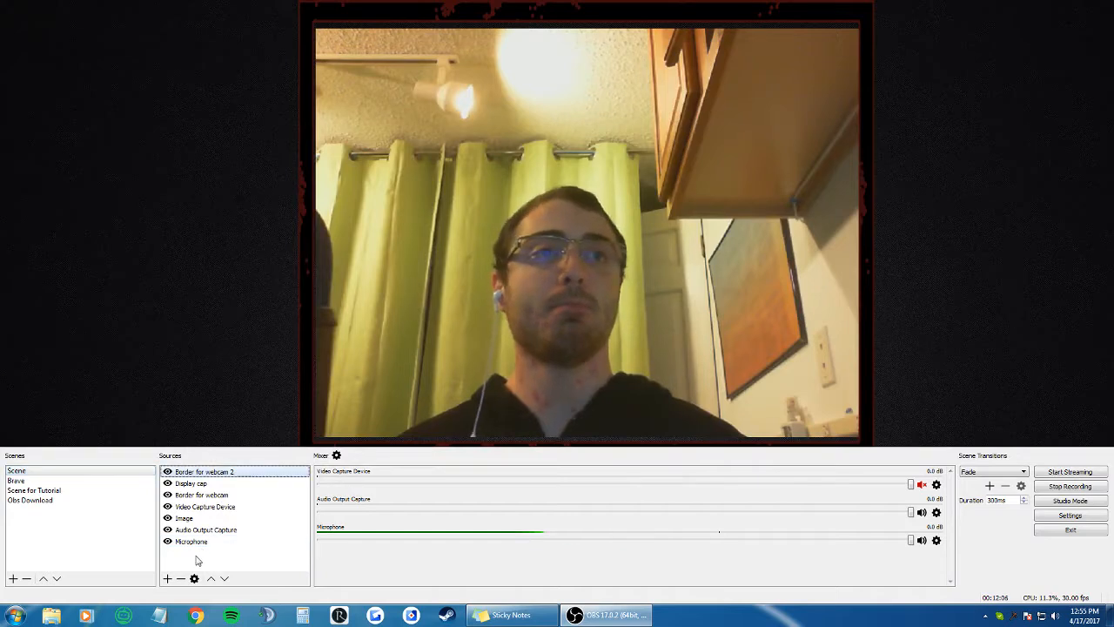
right_click(197, 558)
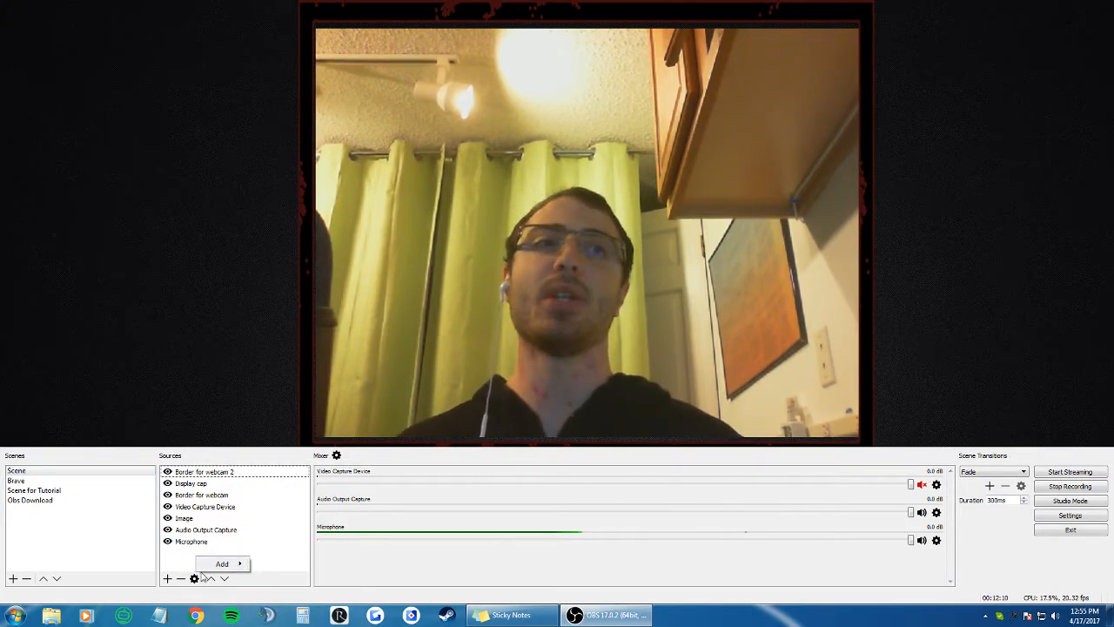
click(191, 565)
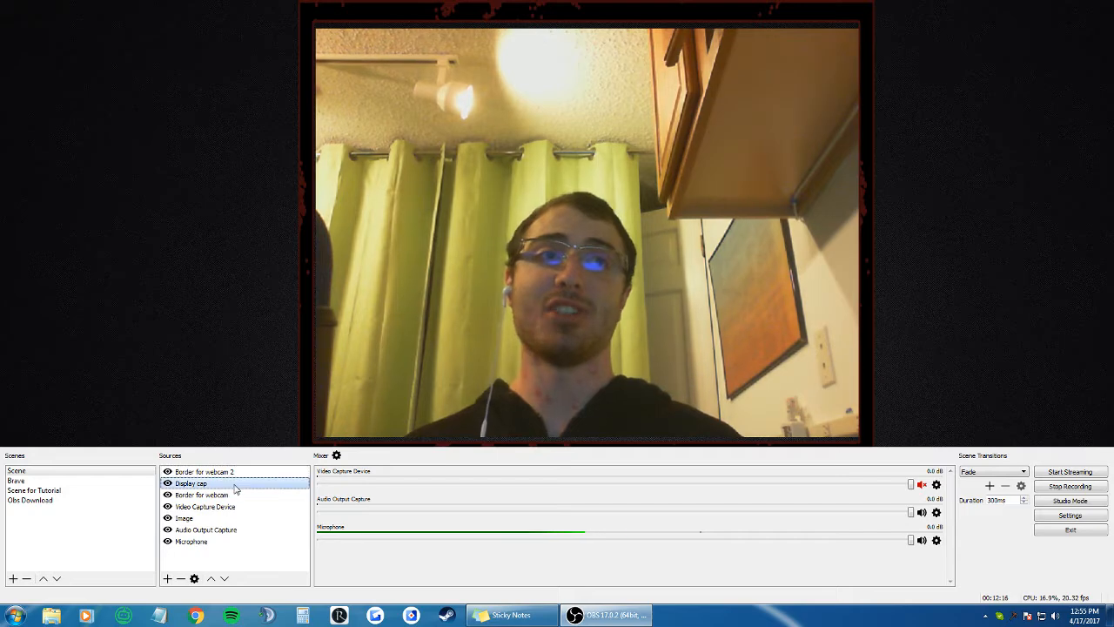
click(228, 518)
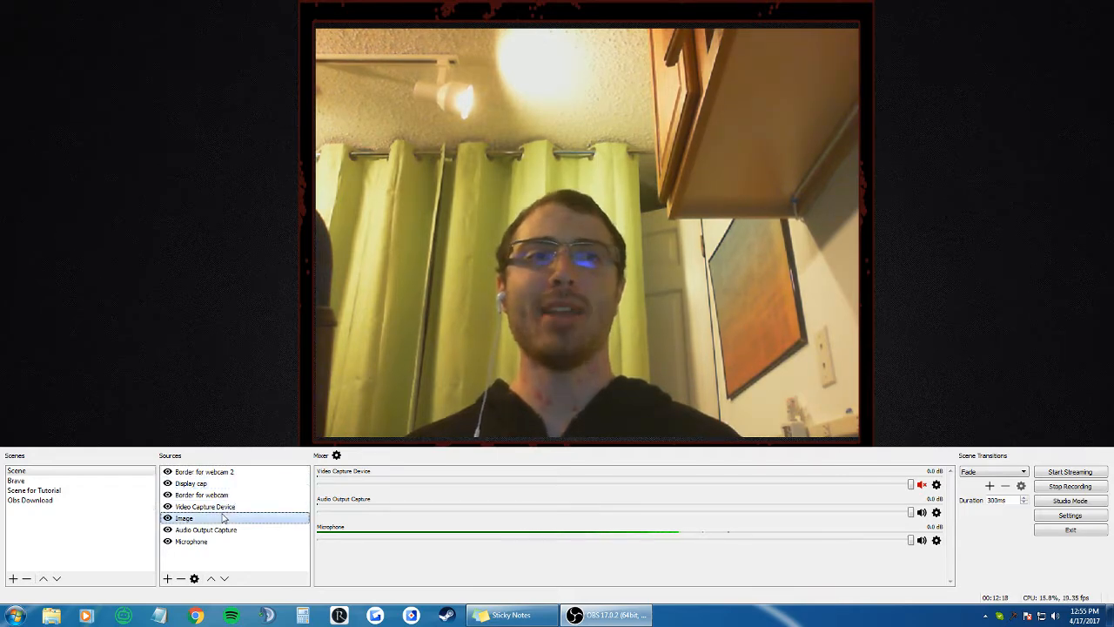
click(210, 581)
click(211, 580)
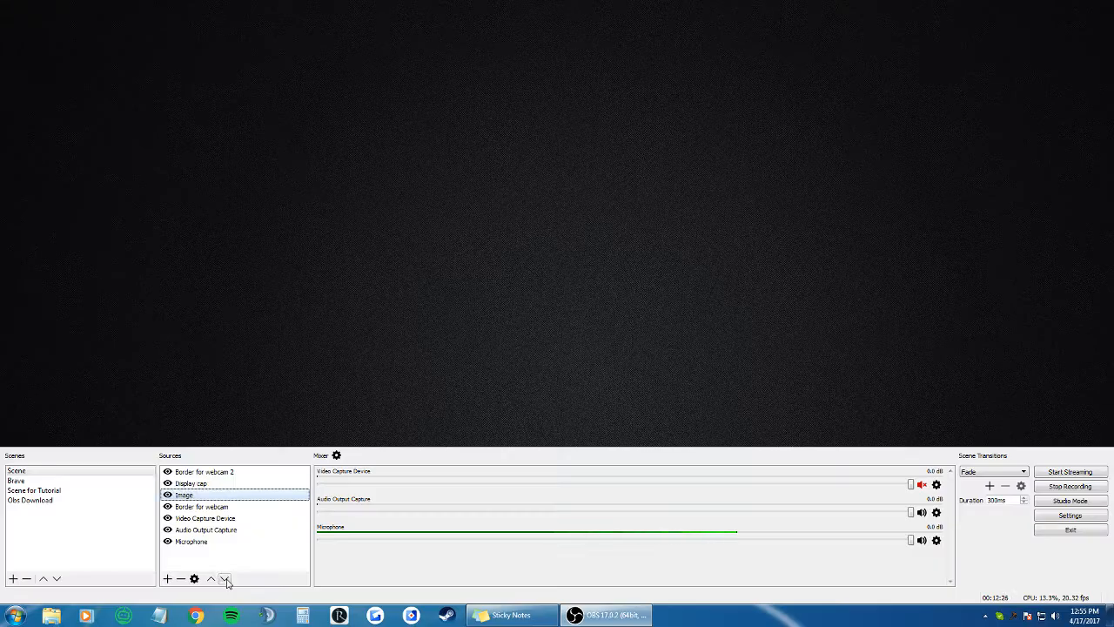
click(224, 579)
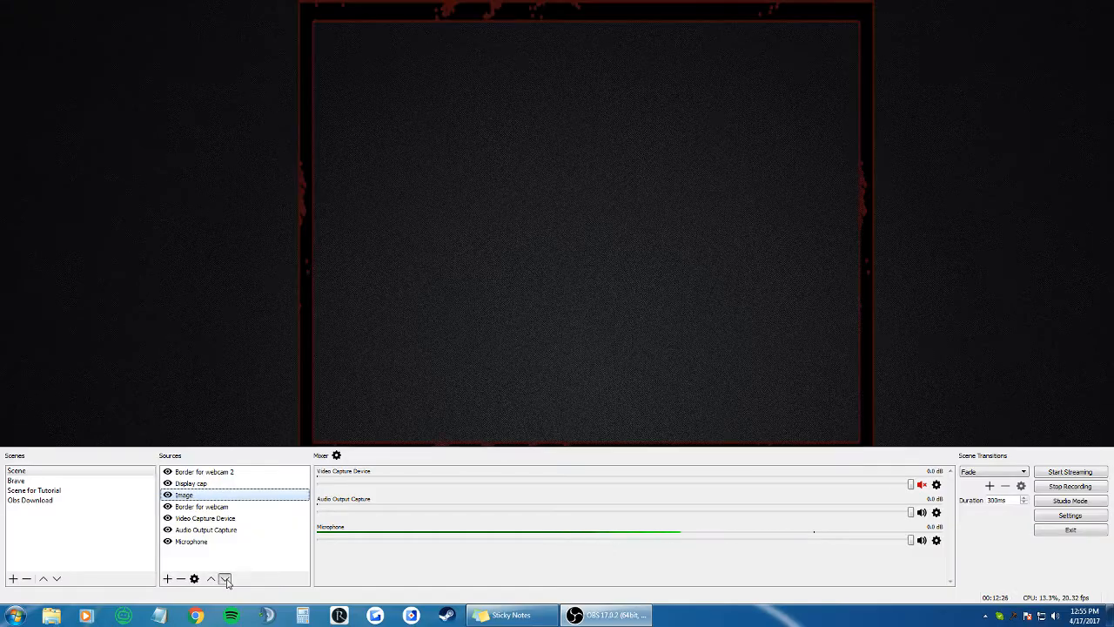
click(224, 579)
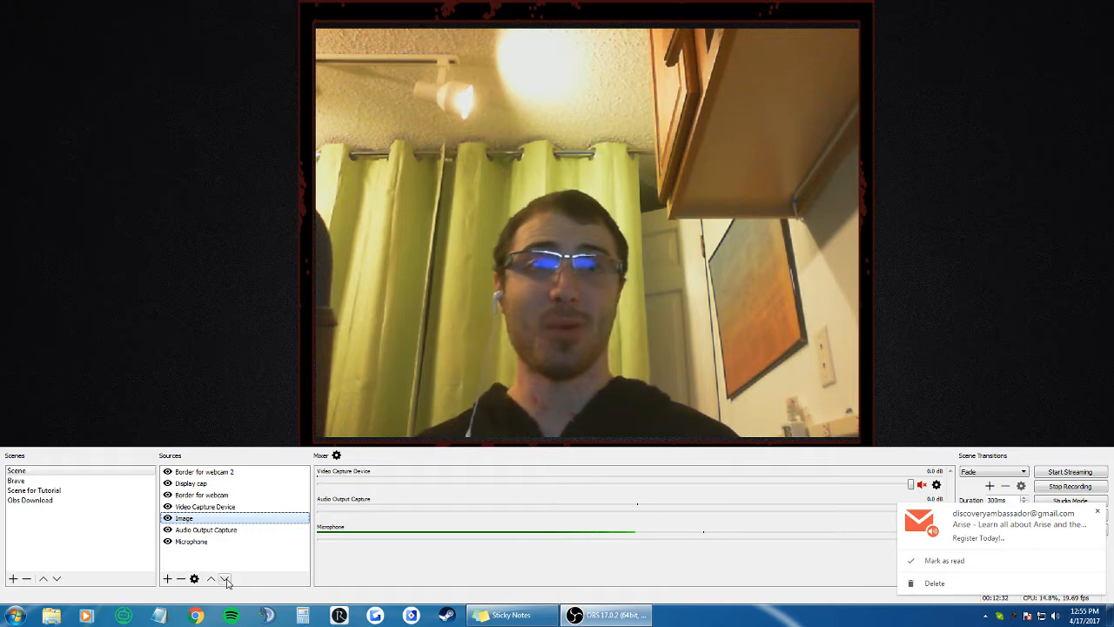
Step: Remove the Border for webcam 2 source from the scene
click(237, 474)
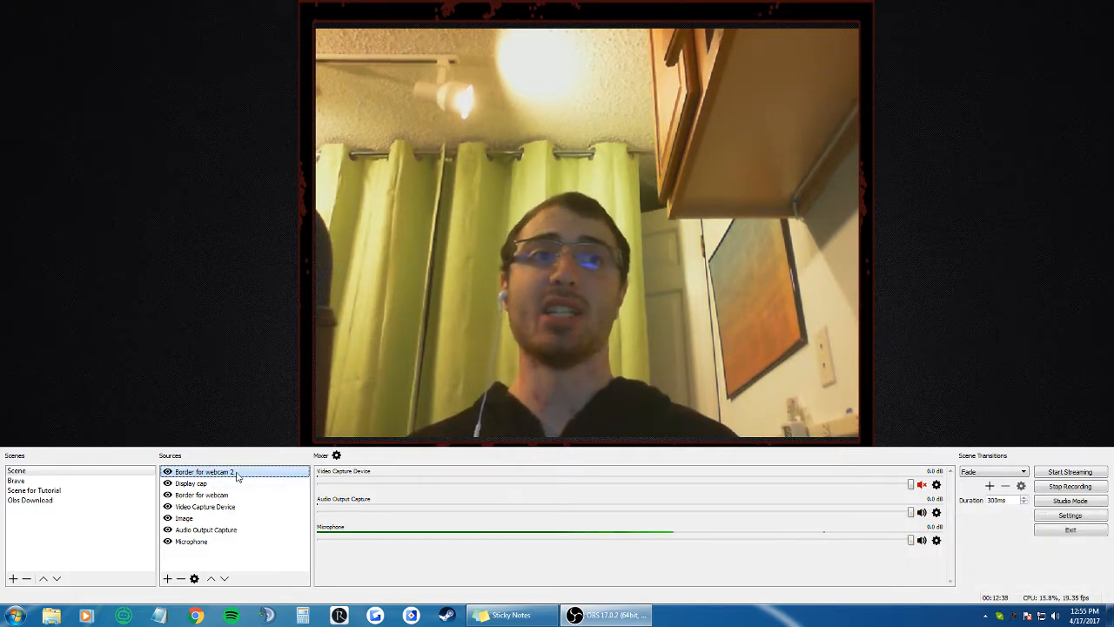
click(211, 485)
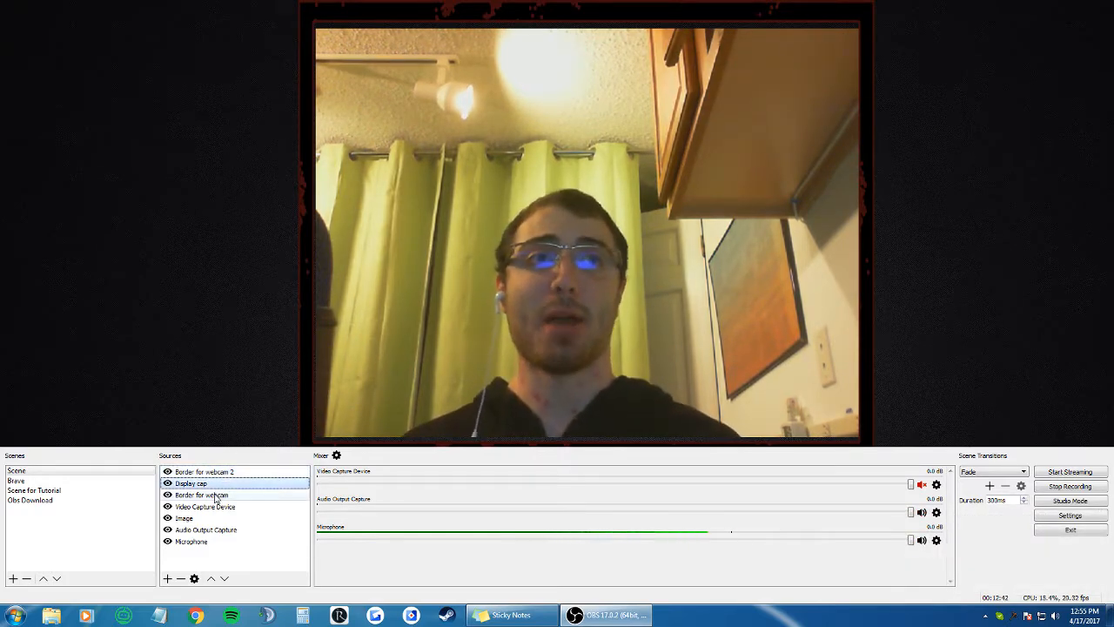
click(257, 472)
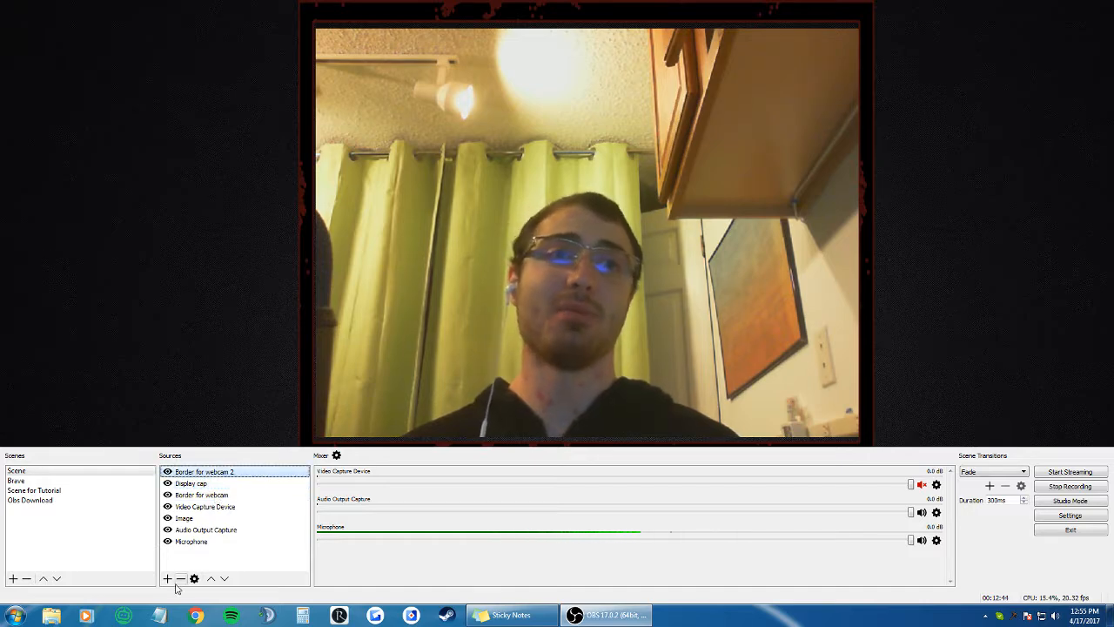
click(581, 322)
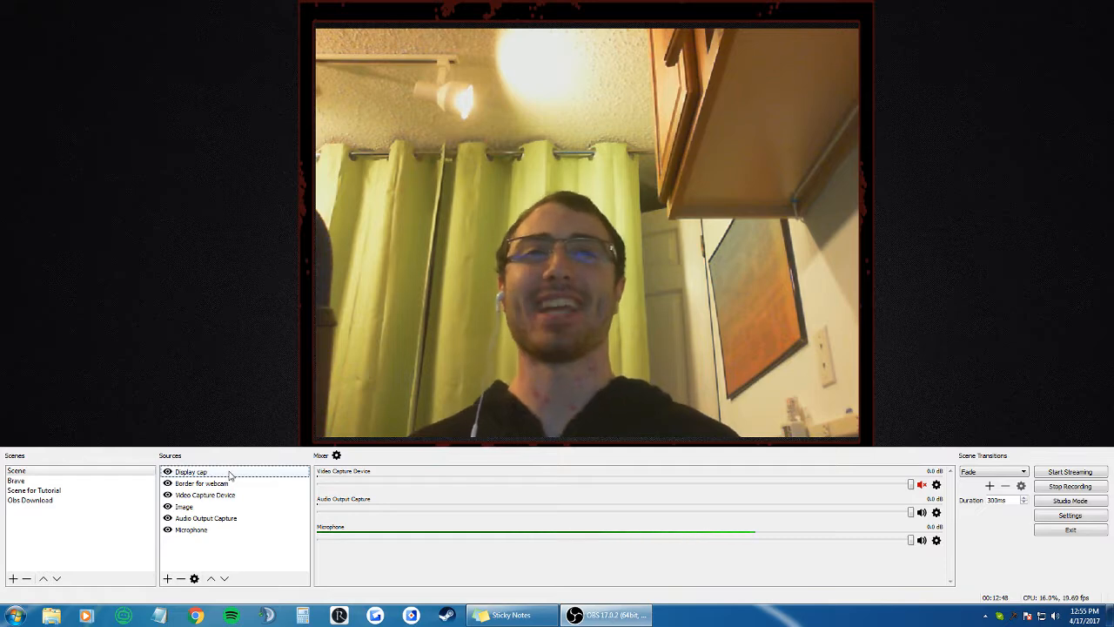
Step: Move the Display cap source down two places in the scene's source order
click(226, 483)
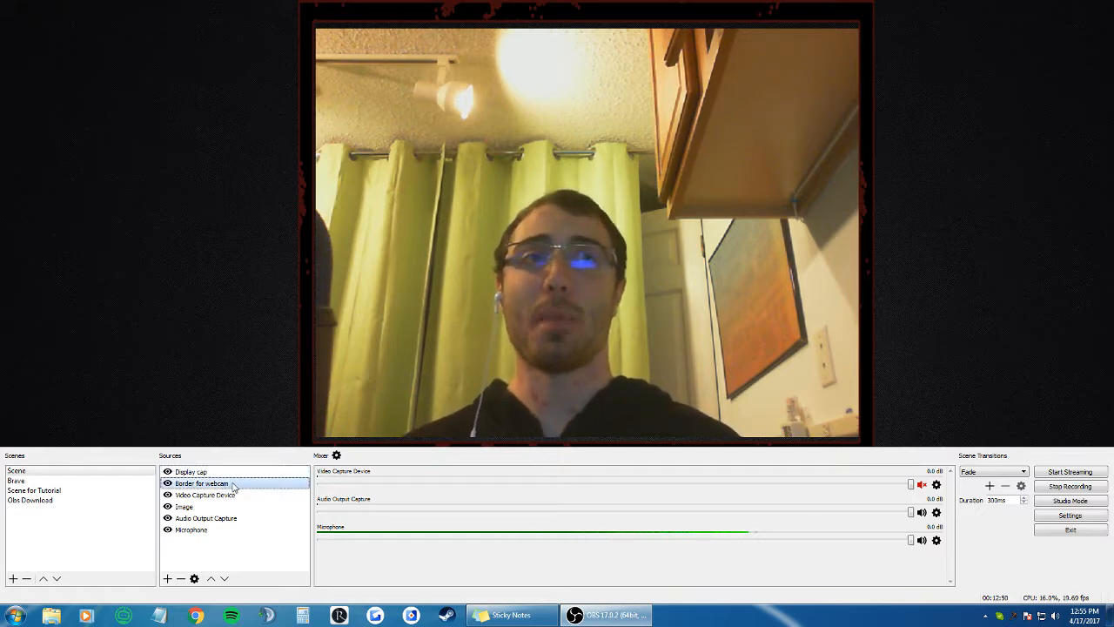
click(217, 495)
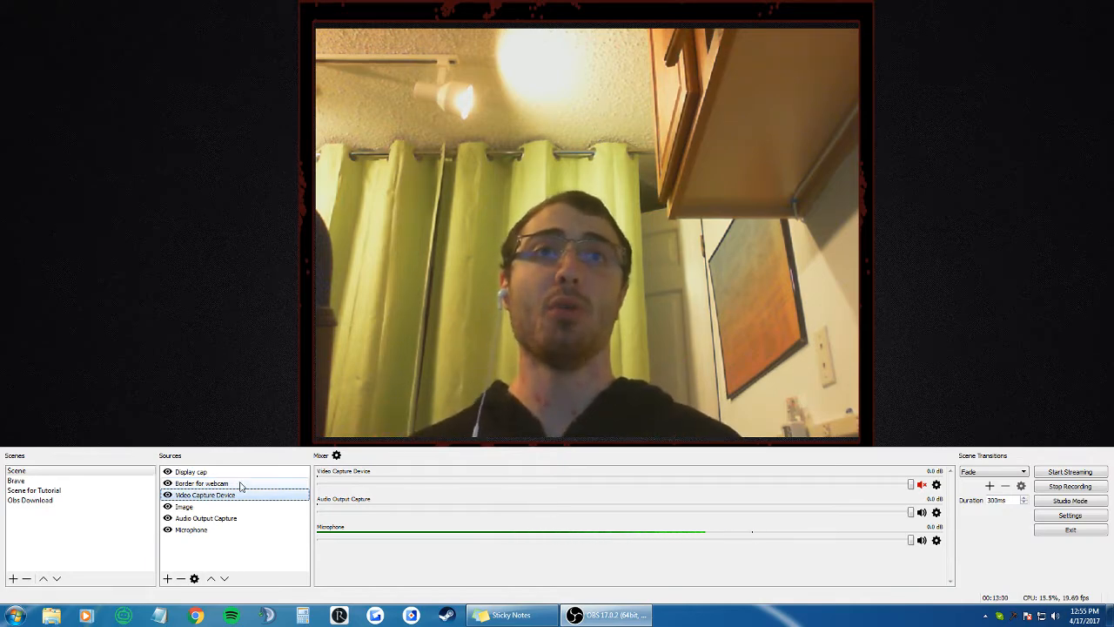
click(220, 507)
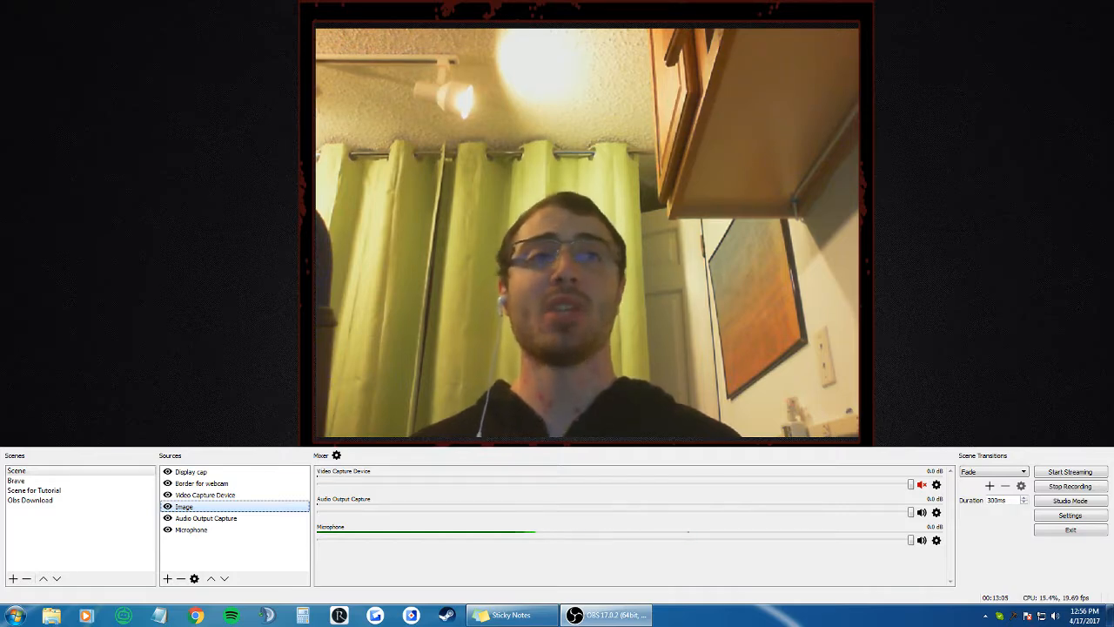
click(221, 518)
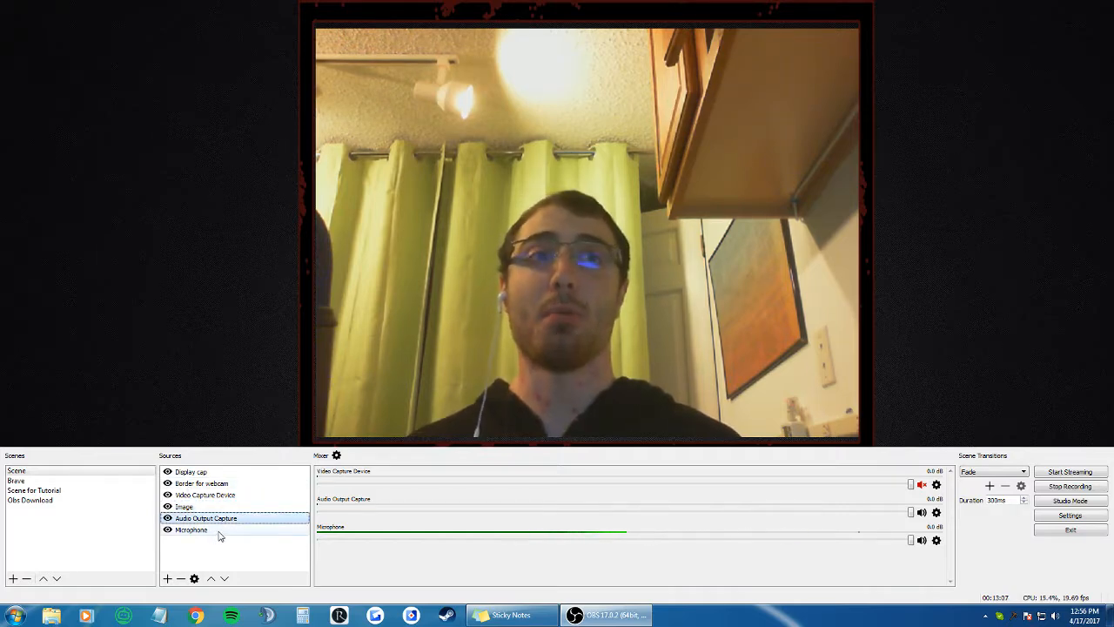
click(220, 531)
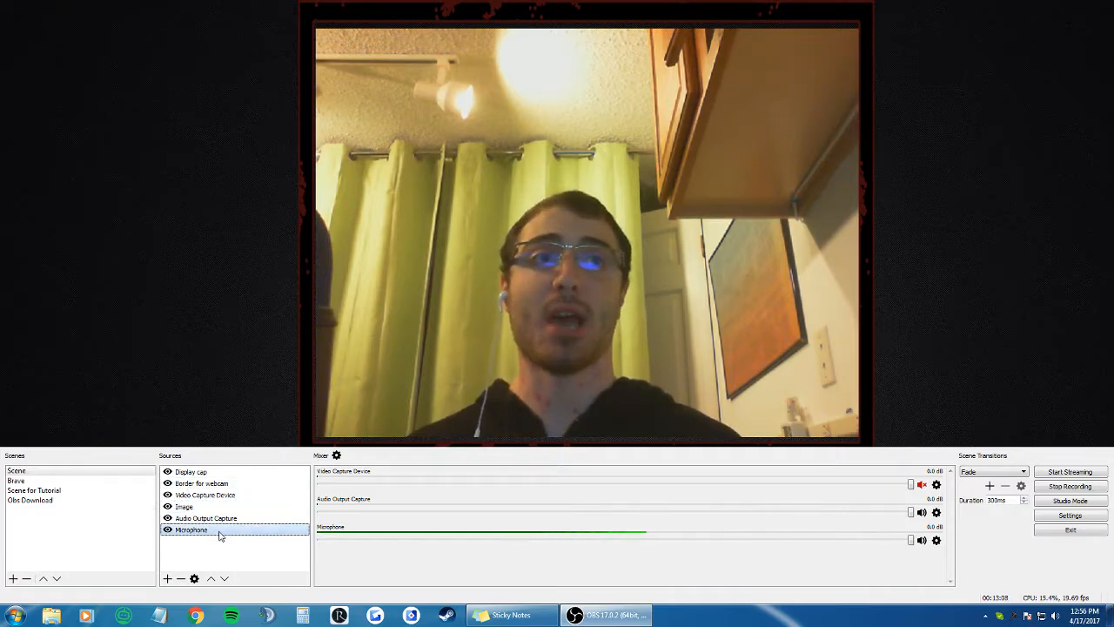
click(260, 475)
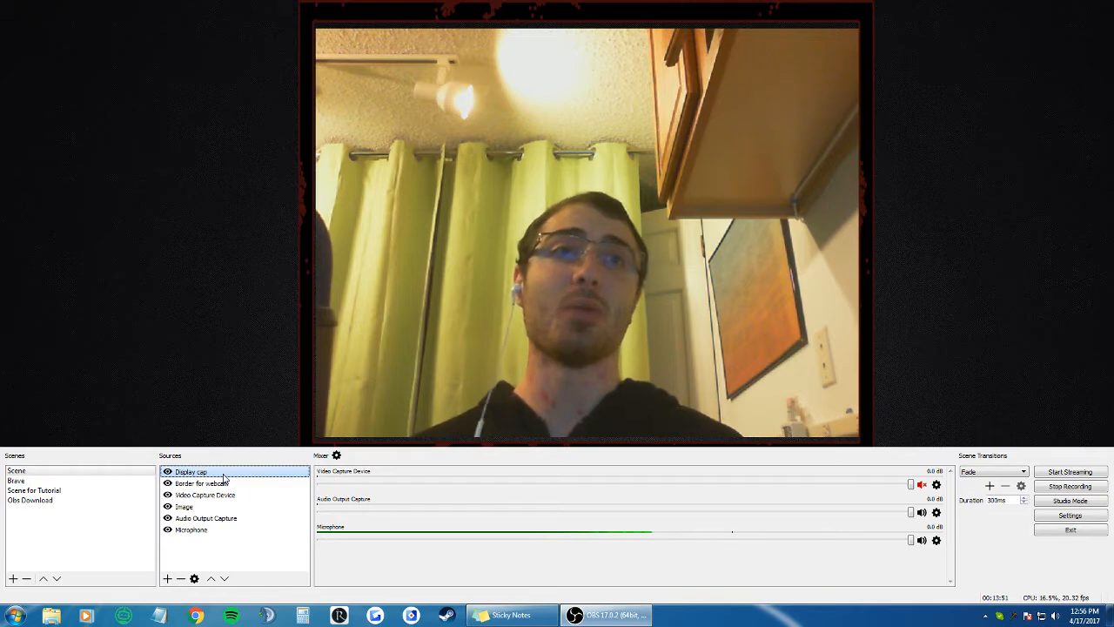
click(224, 579)
click(224, 579)
click(224, 579)
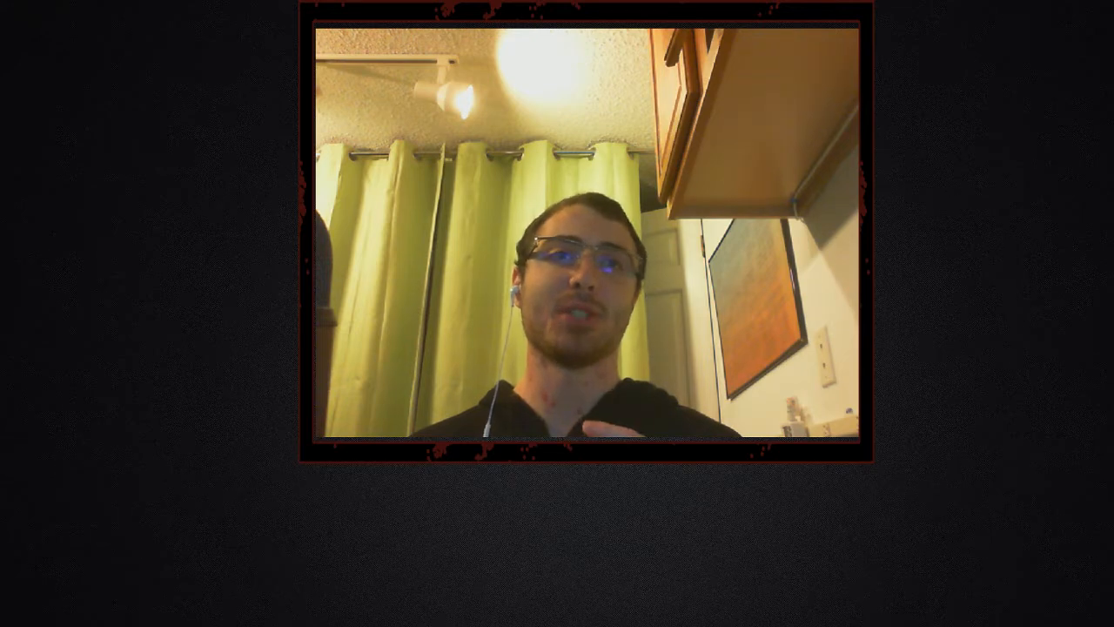